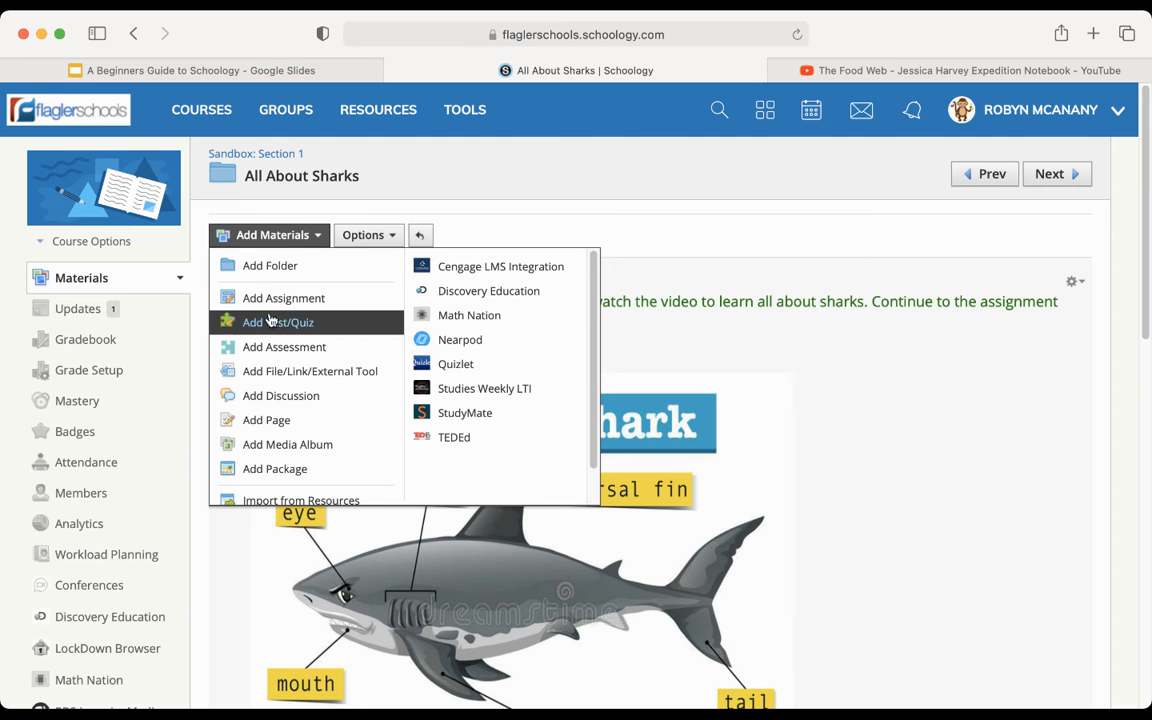
# - Create a new assignment in the All About Sharks folder and name it "Shark Food Webs"
pyautogui.click(277, 300)
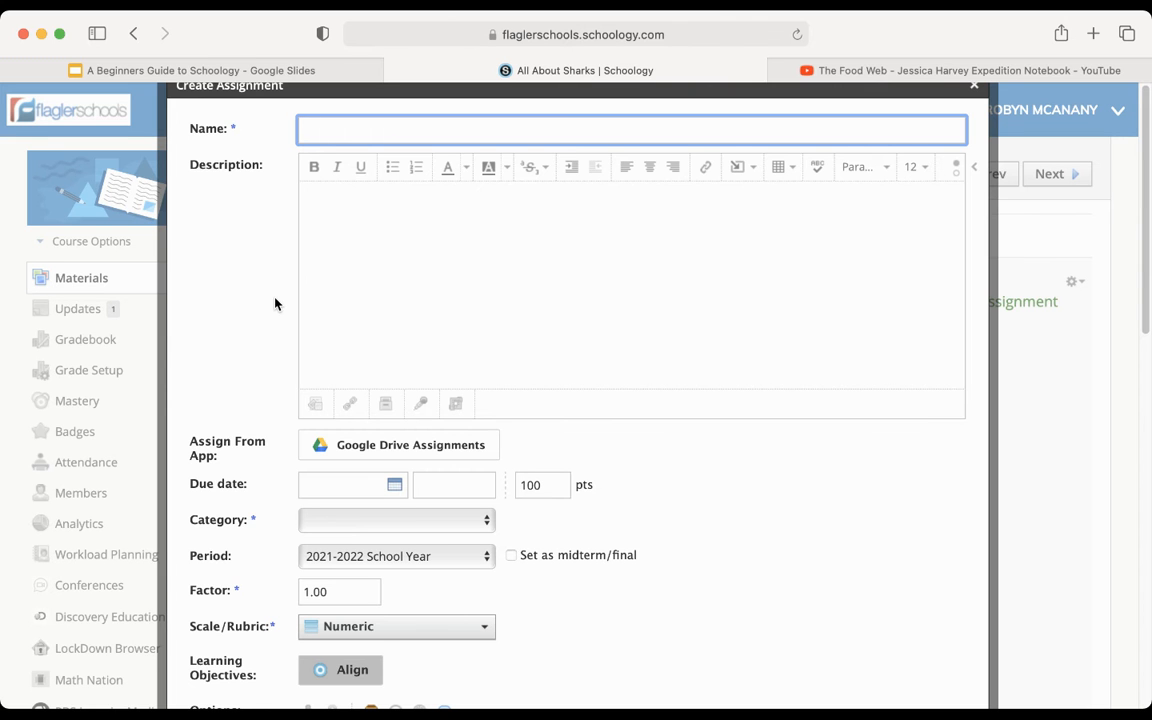
pyautogui.write('Shark Food Webs')
# - Begin the assignment description with "Student Task: Review the following information then create your own shark food web."
pyautogui.click(352, 197)
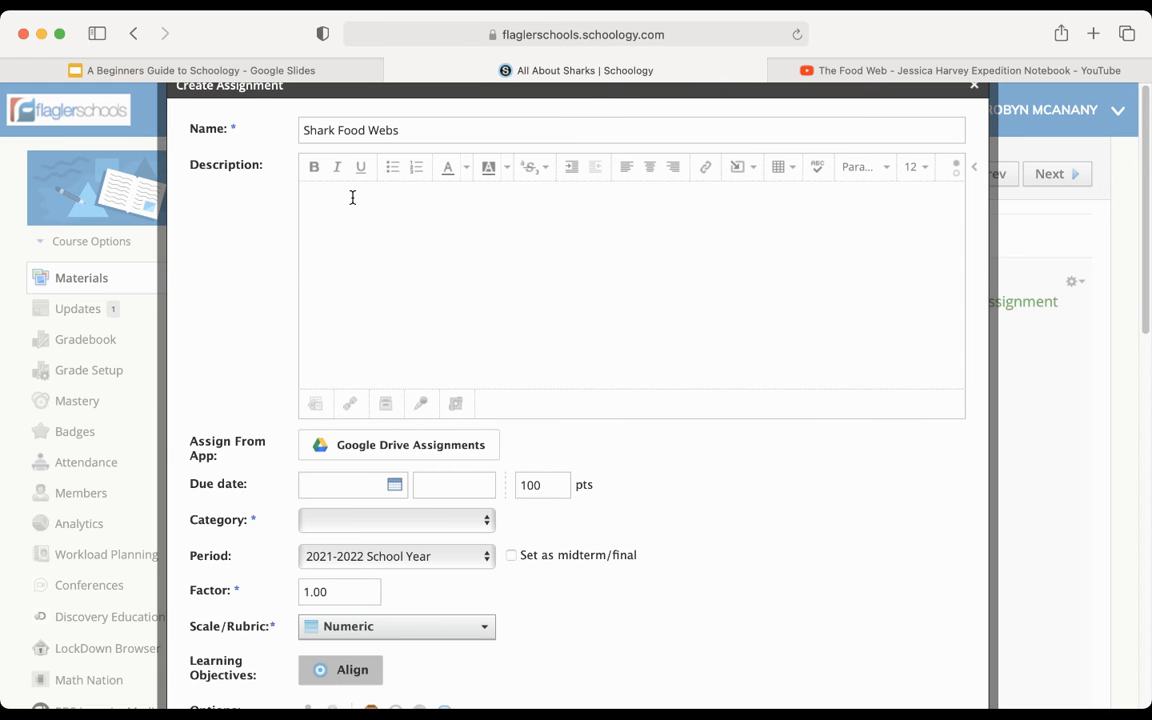
pyautogui.write('Student Task: Review the following i')
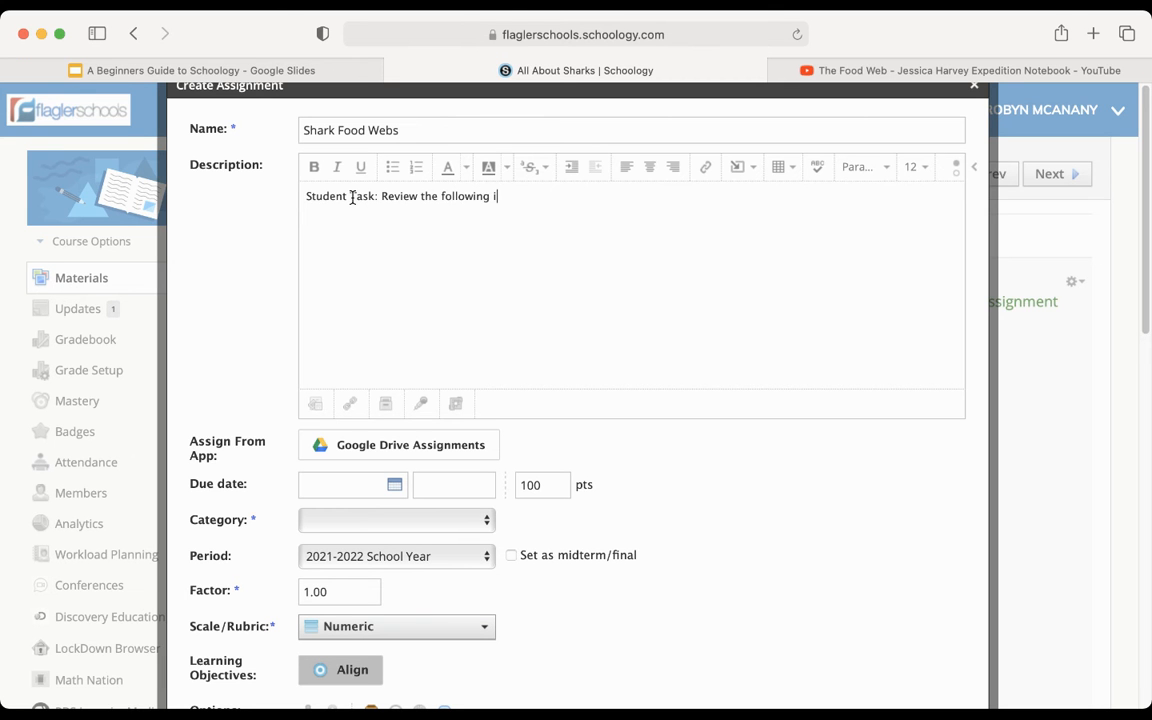
pyautogui.write('nformation then create your w')
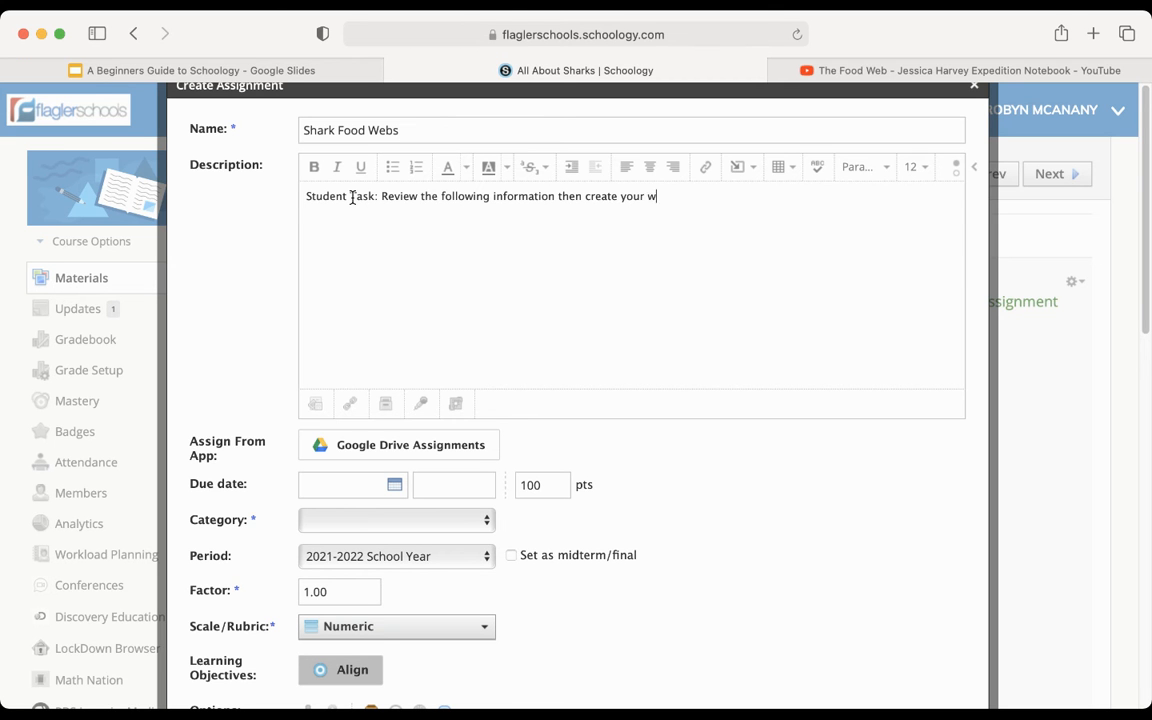
pyautogui.press('BackSpace')
pyautogui.write('own shark food web.')
# - Add the sentence "Turn your completed project in here." to the end of the description
pyautogui.write('Turn y')
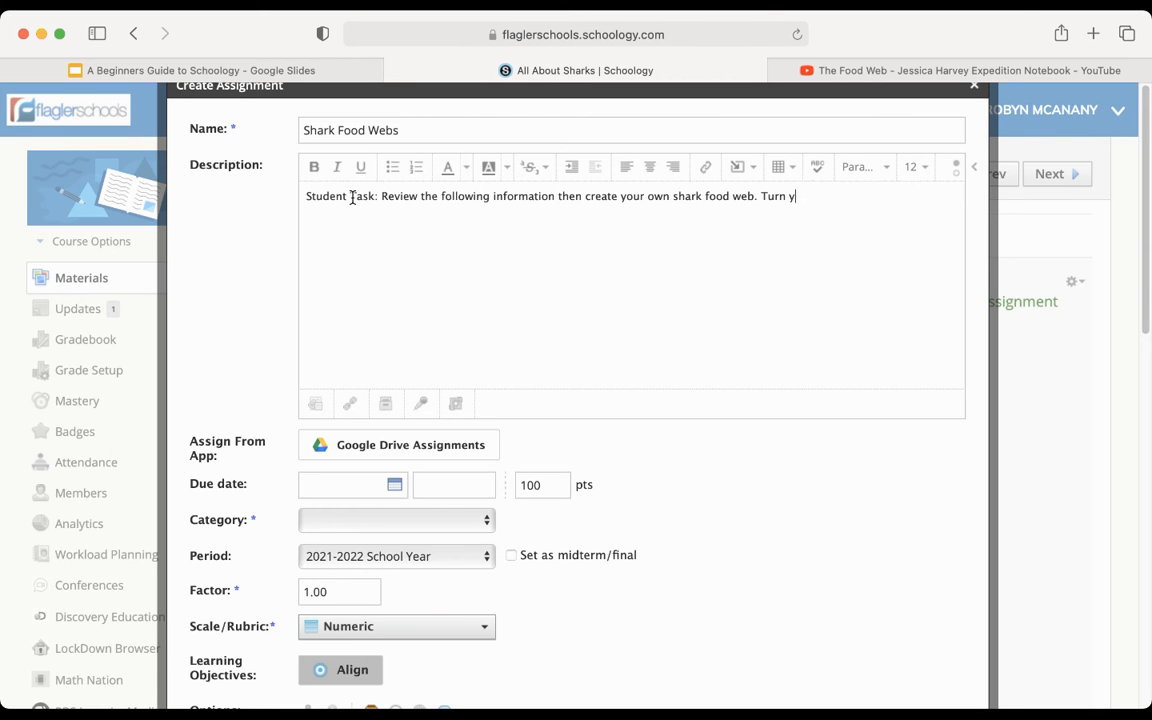
pyautogui.write('our completed project i')
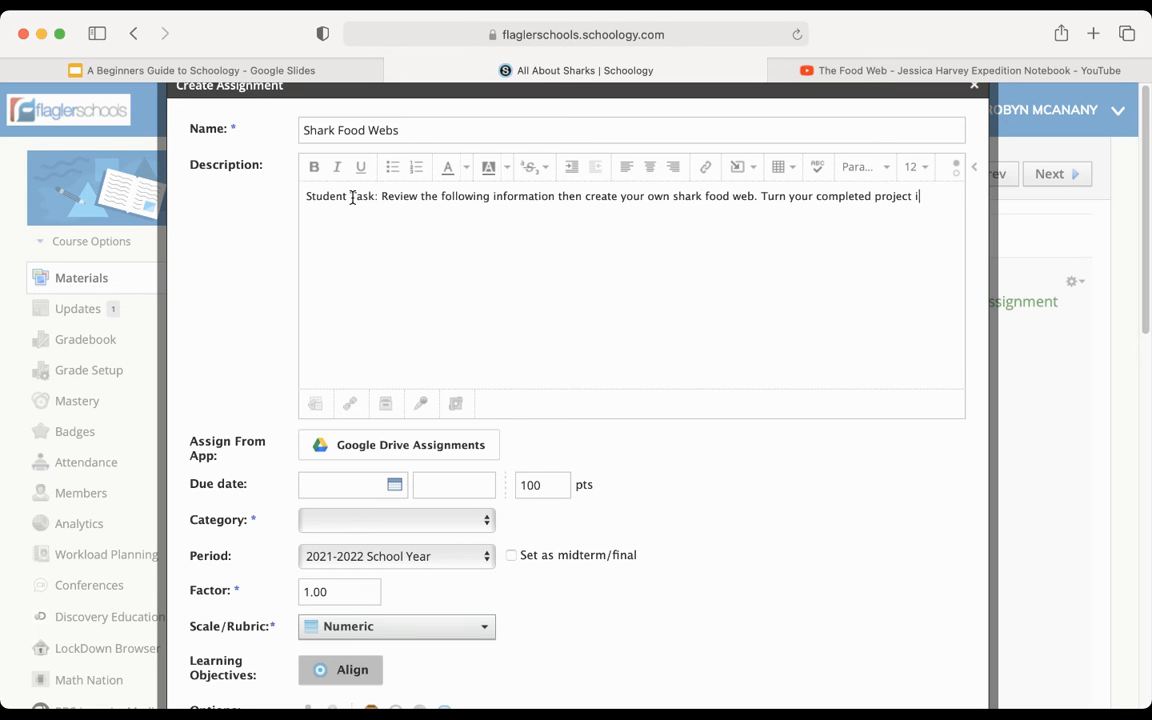
pyautogui.write('n here.')
# - Format the whole description text in dark green at size 16 and make "Student Task:" bold
pyautogui.tripleClick(312, 203)
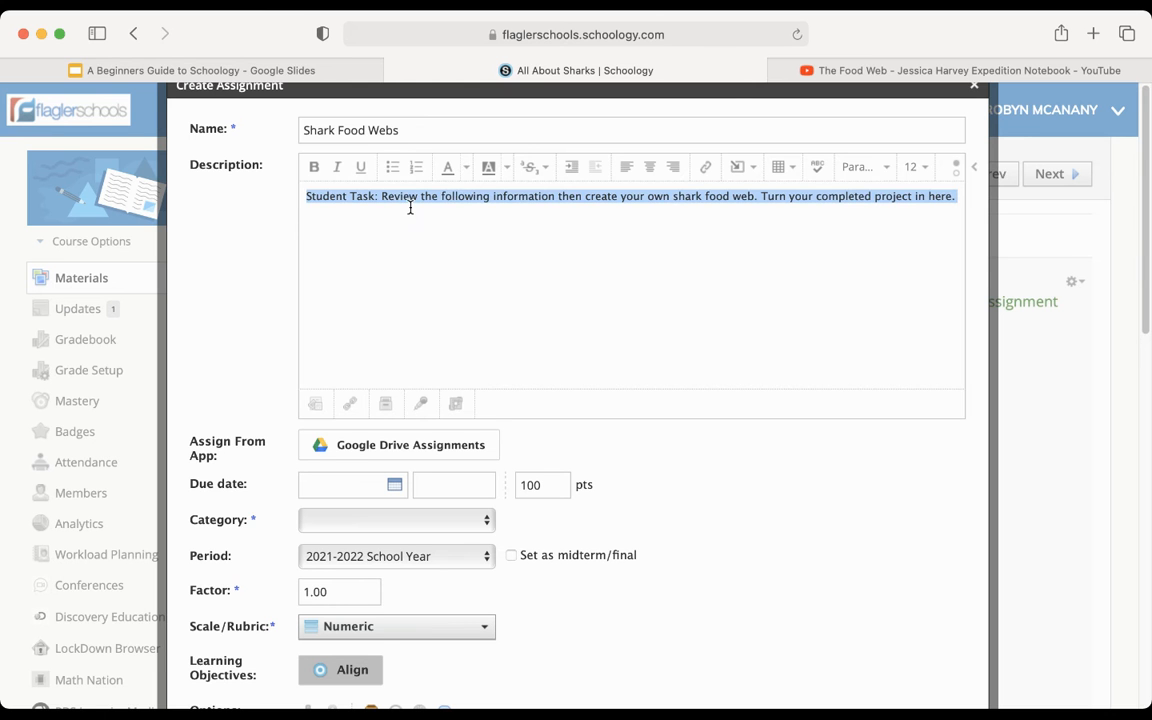
pyautogui.click(466, 170)
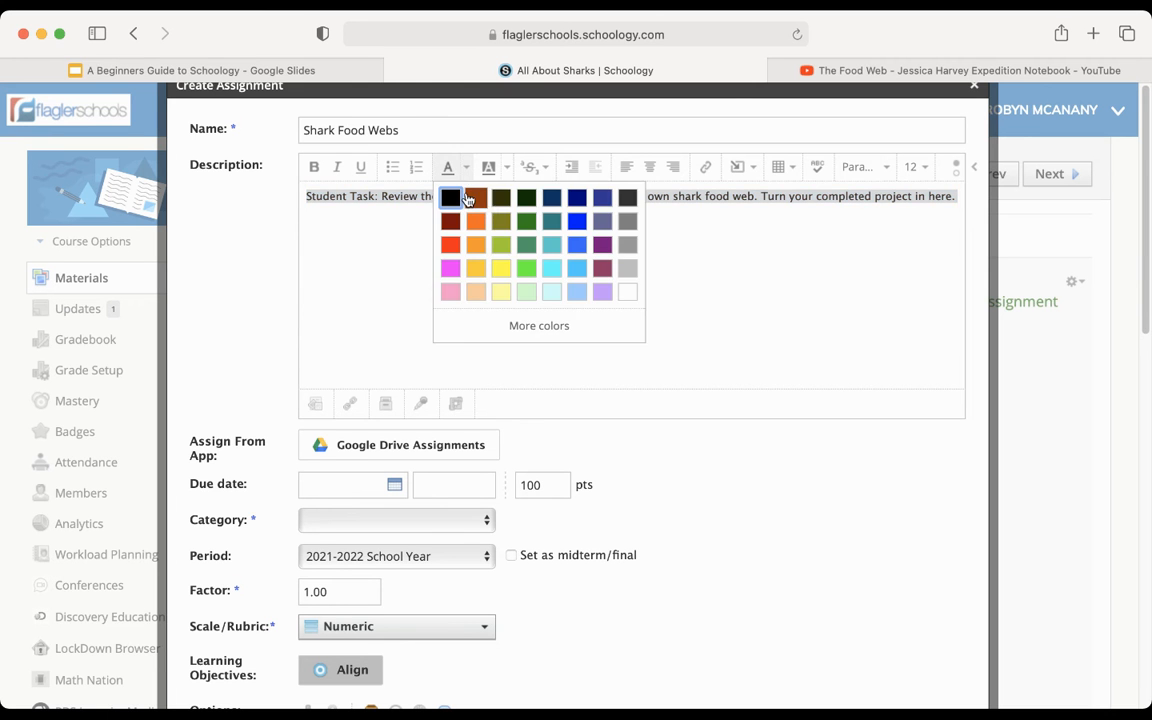
pyautogui.click(525, 222)
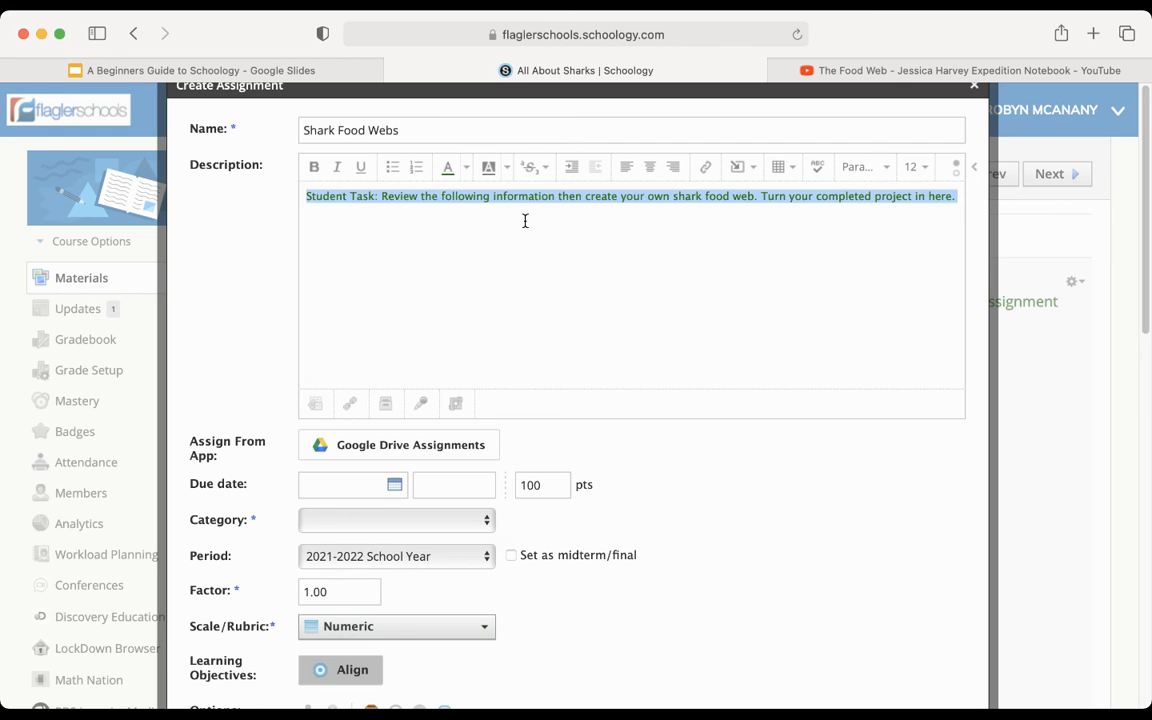
pyautogui.click(919, 168)
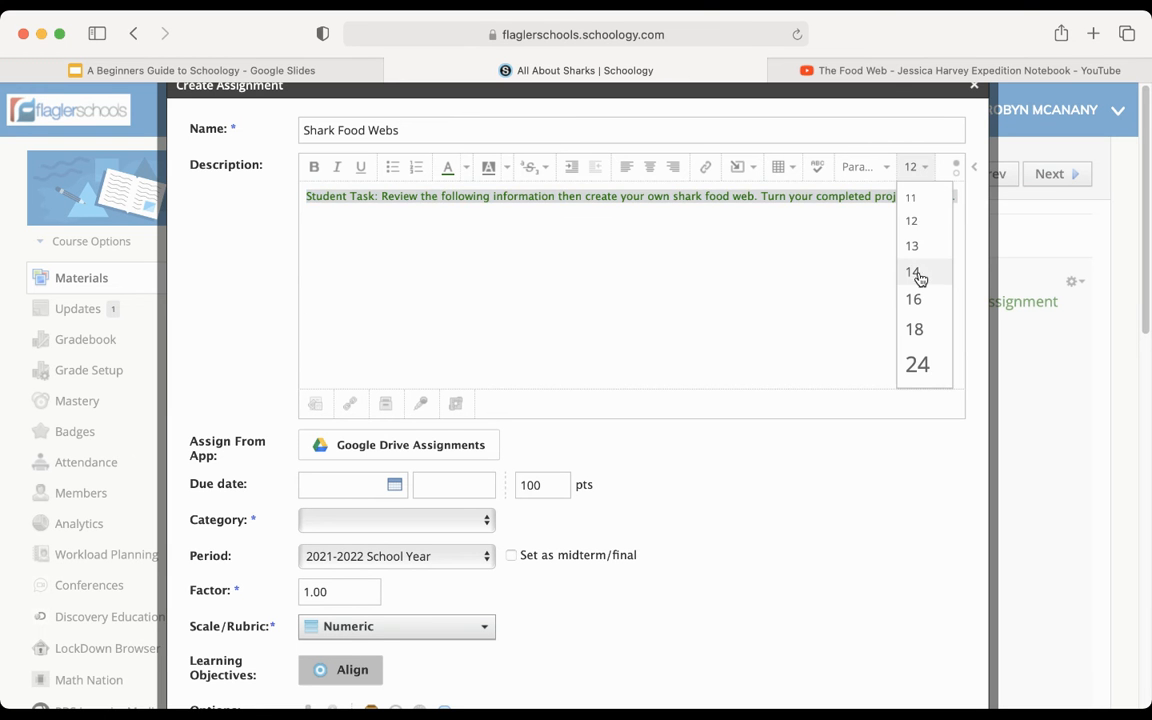
pyautogui.click(928, 296)
pyautogui.click(478, 257)
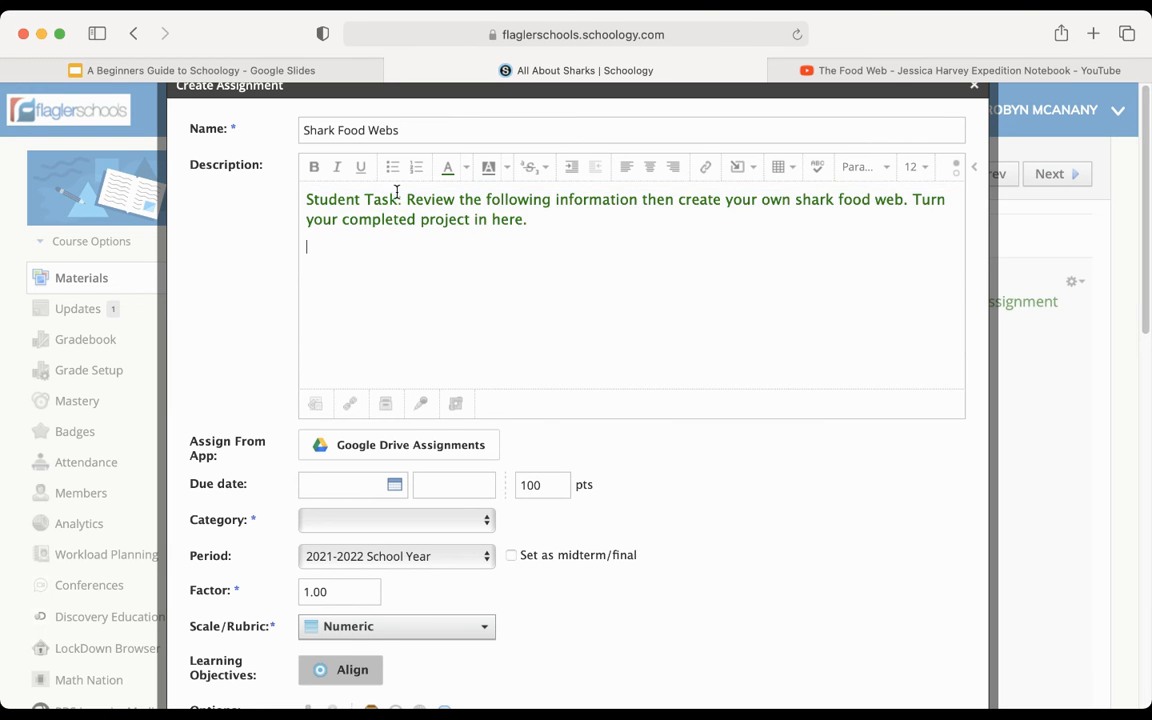
pyautogui.moveTo(402, 199); pyautogui.dragTo(300, 195)
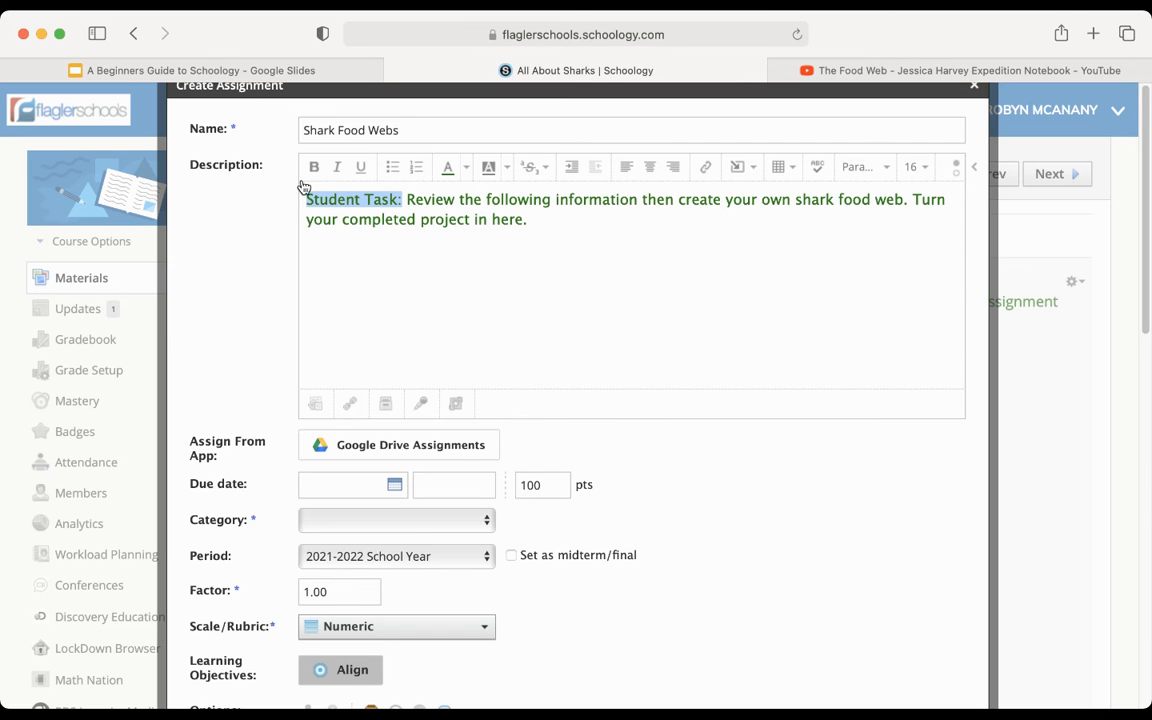
pyautogui.click(314, 167)
# - Insert the ocean food web image on a new line below the description text
pyautogui.moveTo(525, 235); pyautogui.dragTo(563, 226)
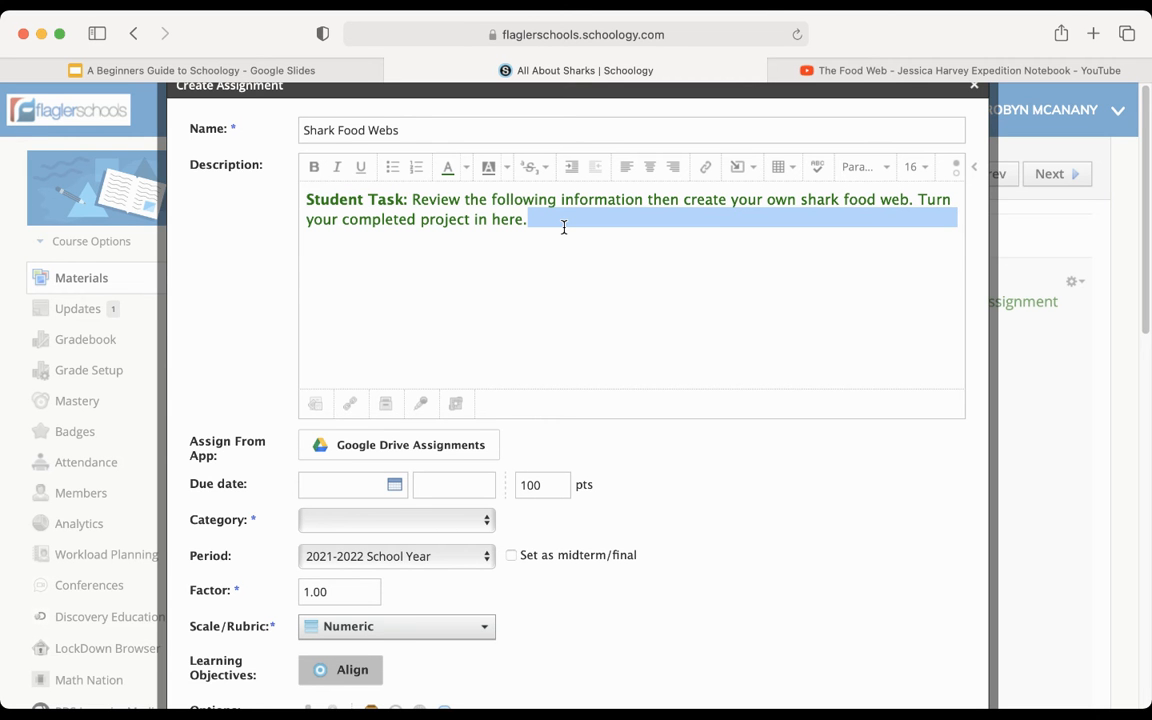
pyautogui.click(546, 220)
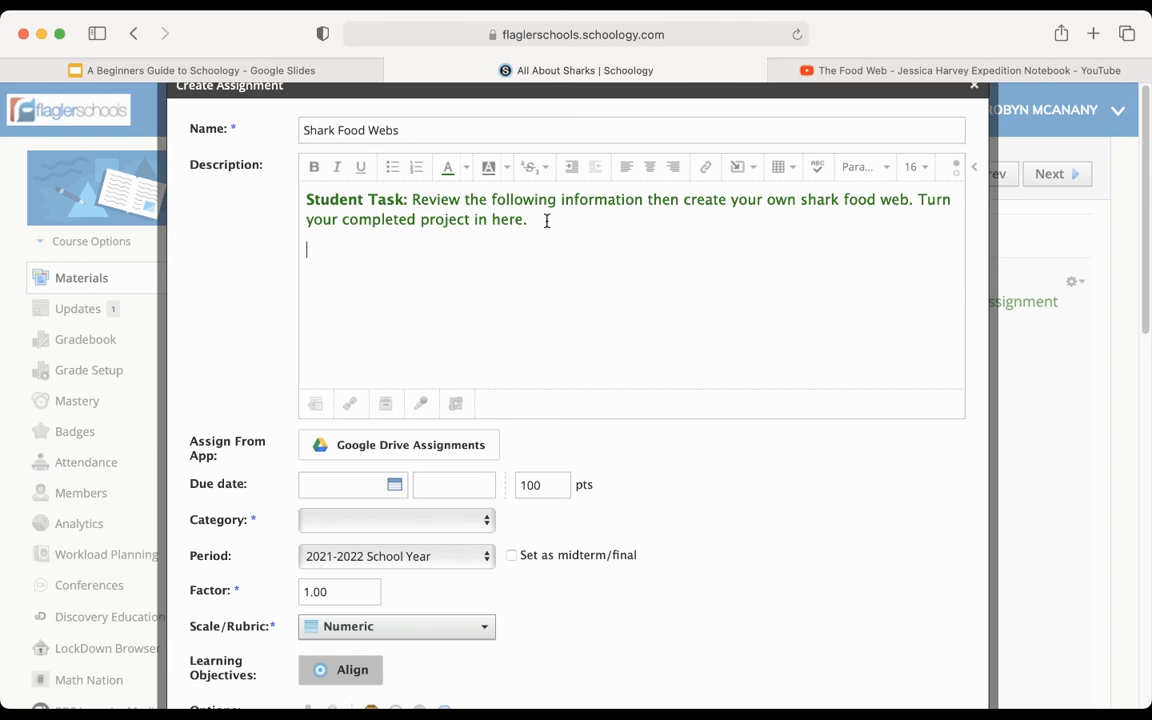
pyautogui.click(751, 178)
pyautogui.click(762, 200)
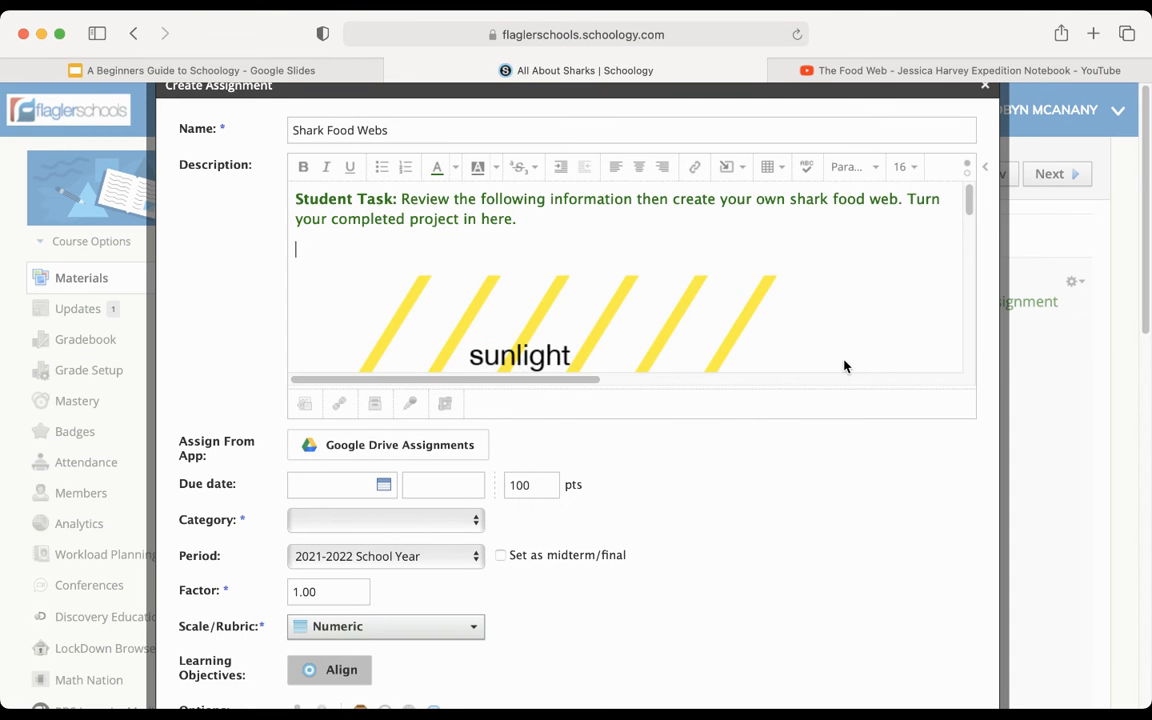
# - Scale the inserted food web image down proportionally from its corner in several passes
pyautogui.scroll(-4, 844, 366)
pyautogui.scroll(3, 844, 366)
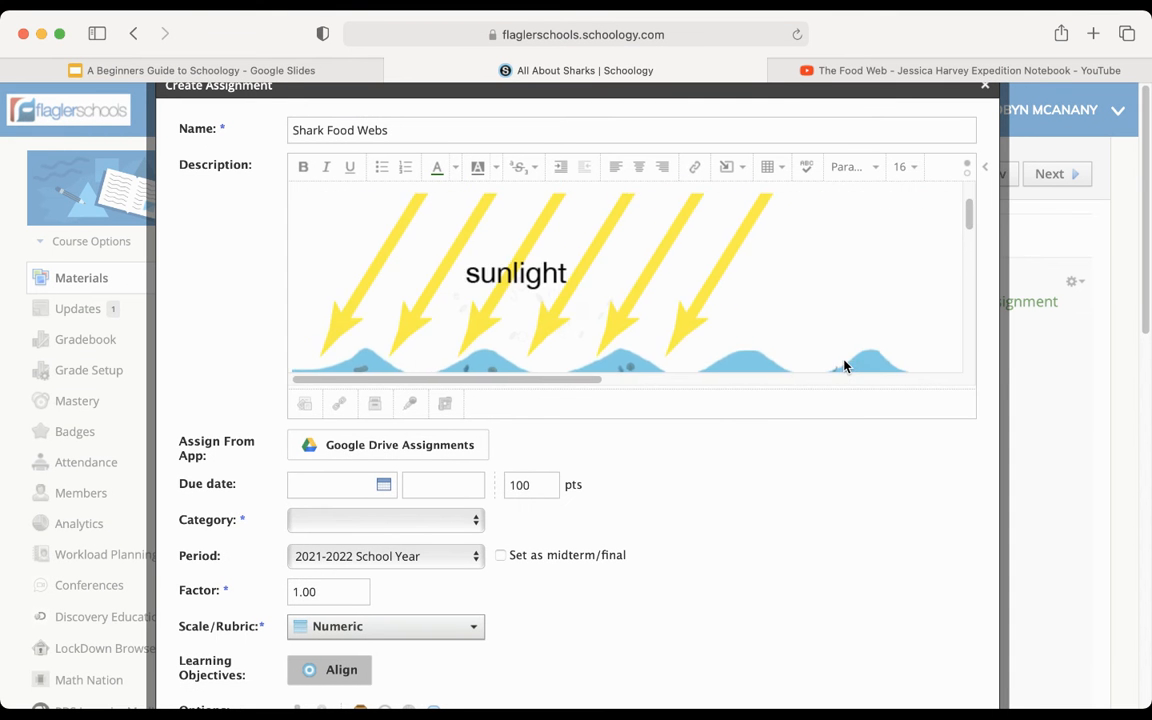
pyautogui.click(828, 327)
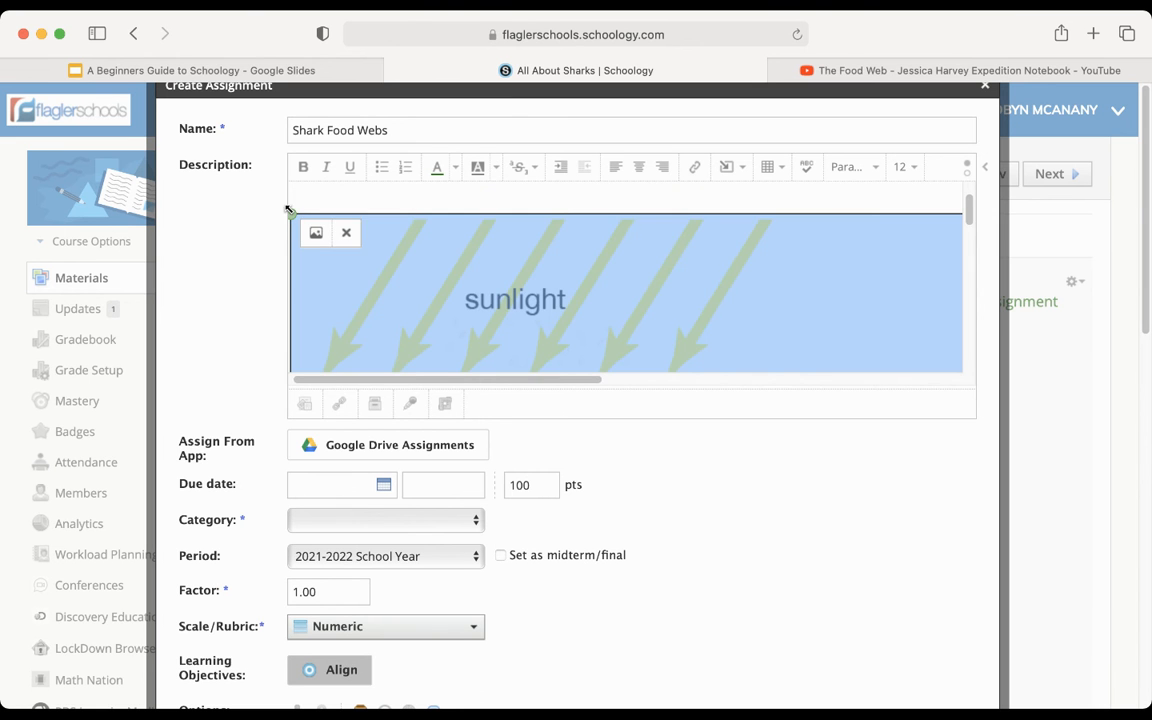
pyautogui.moveTo(291, 211); pyautogui.dragTo(485, 280)
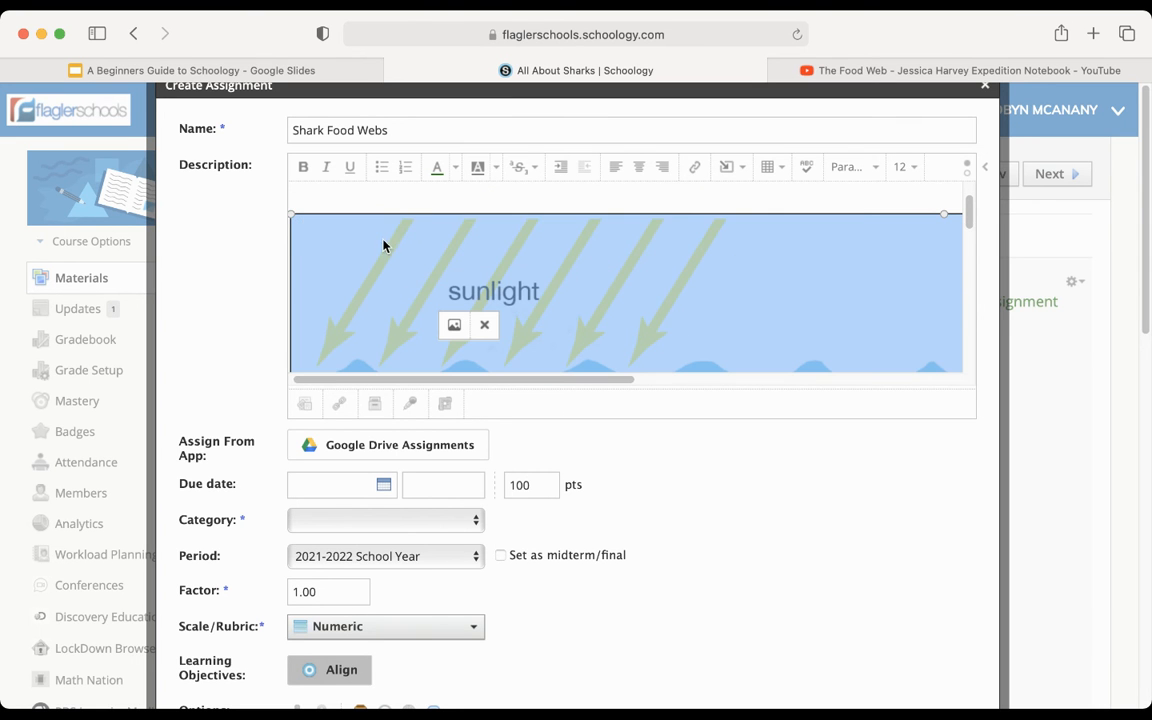
pyautogui.moveTo(291, 214); pyautogui.dragTo(543, 376)
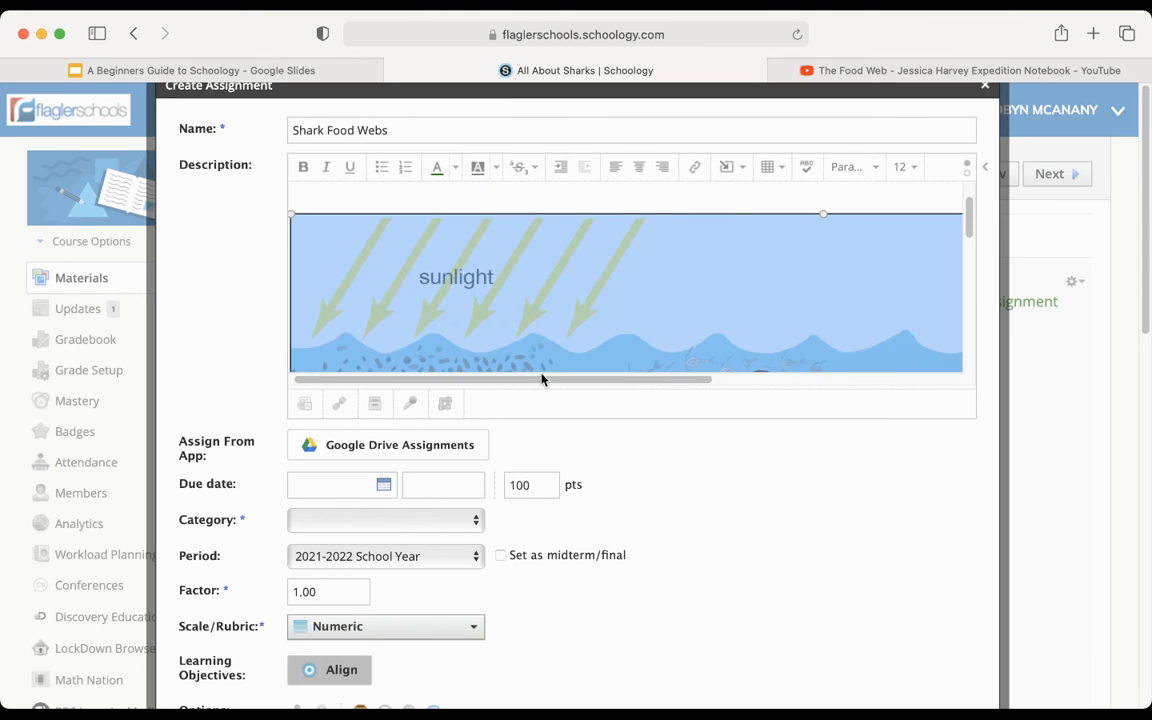
pyautogui.moveTo(290, 213); pyautogui.dragTo(553, 351)
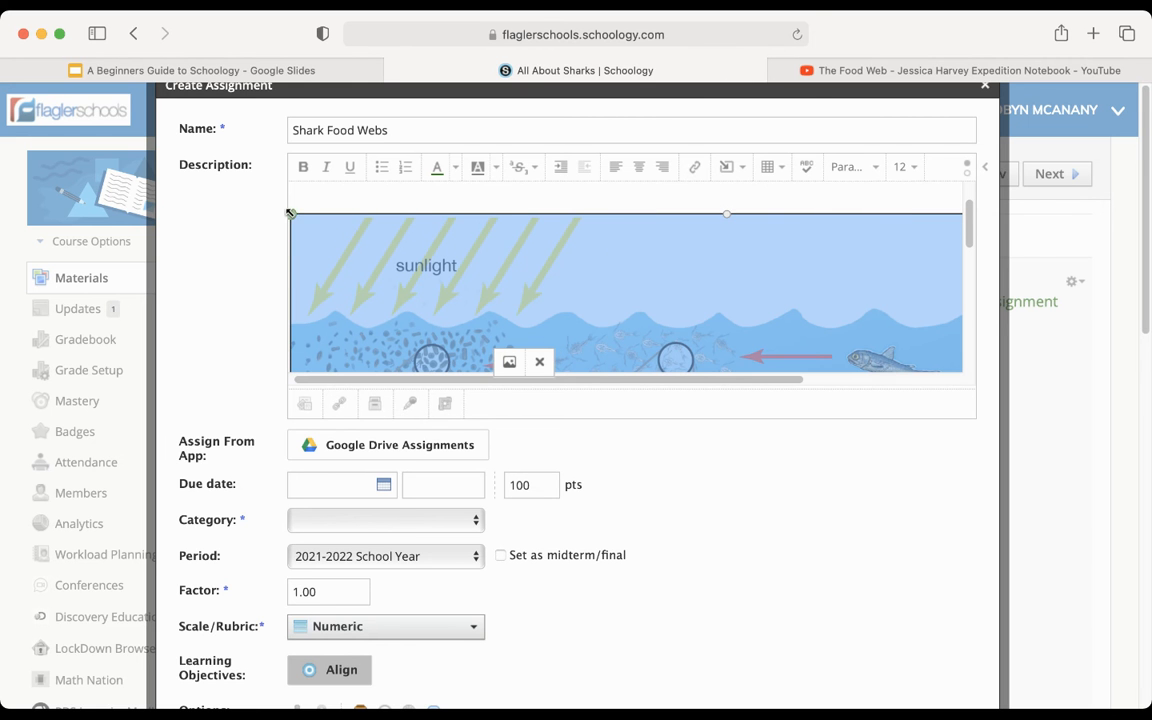
pyautogui.moveTo(290, 213); pyautogui.dragTo(425, 295)
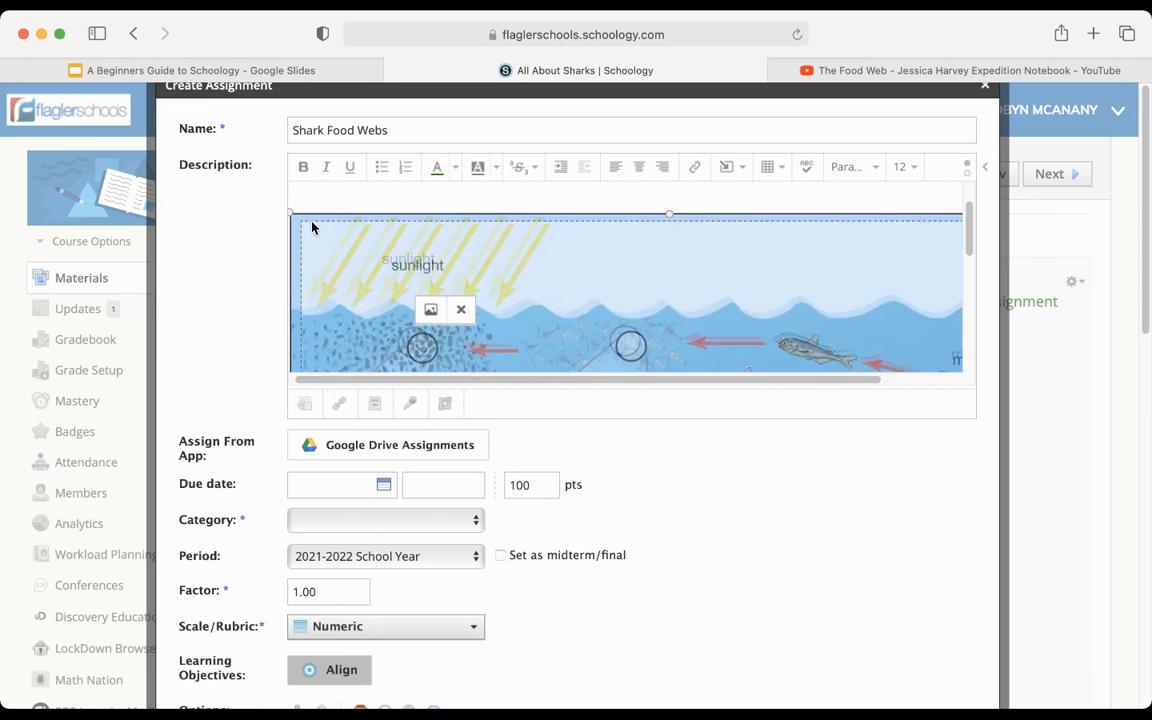
# - Remove the blank line between the description text and the food web image
pyautogui.scroll(2, 338, 243)
pyautogui.click(336, 243)
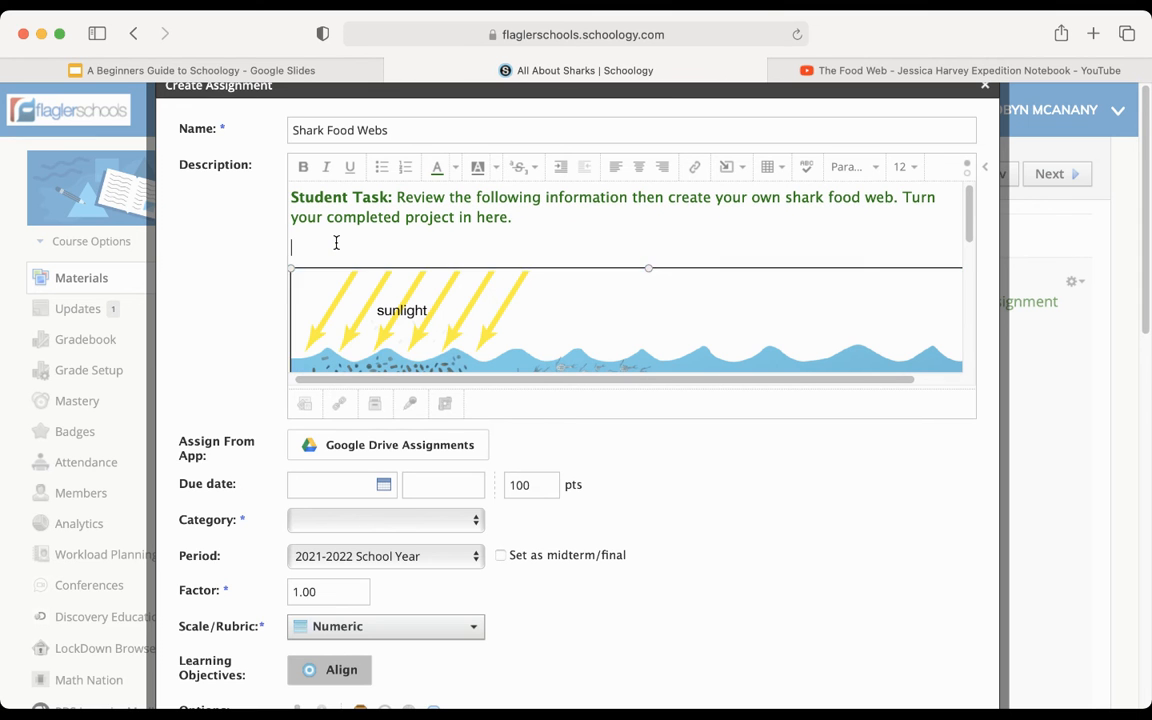
pyautogui.press('BackSpace')
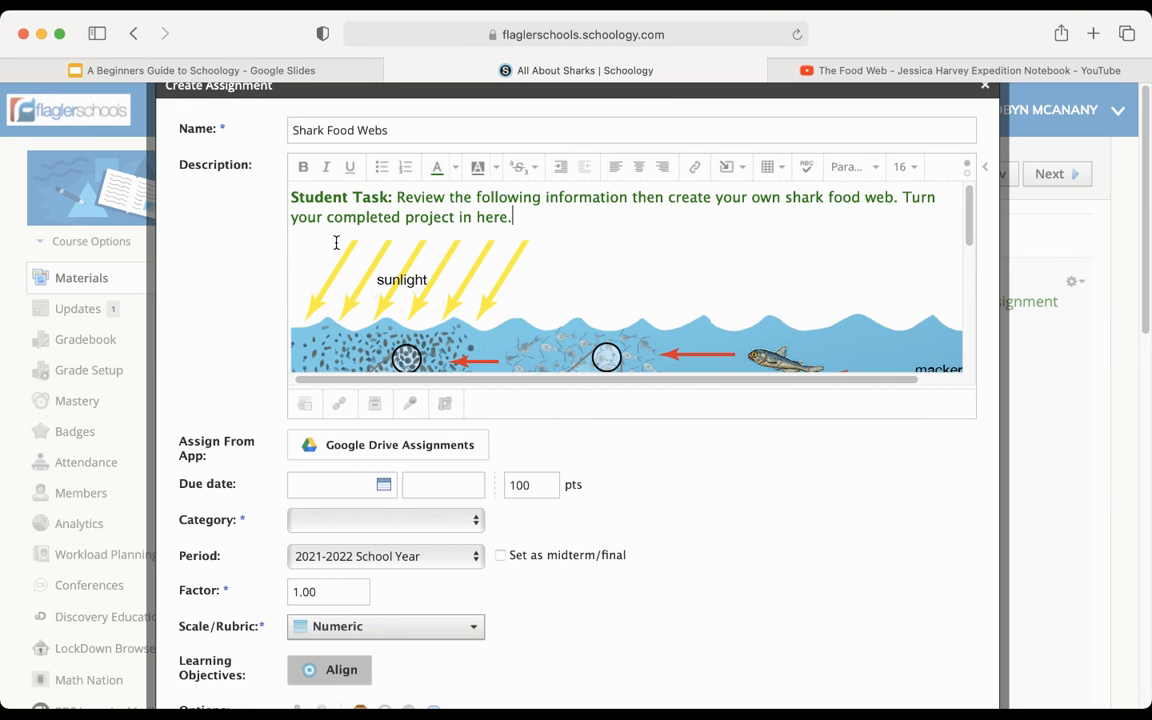
# - Add the line "Watch this video" below the food web image, followed by a new empty line
pyautogui.scroll(-2, 336, 243)
pyautogui.scroll(-10, 338, 249)
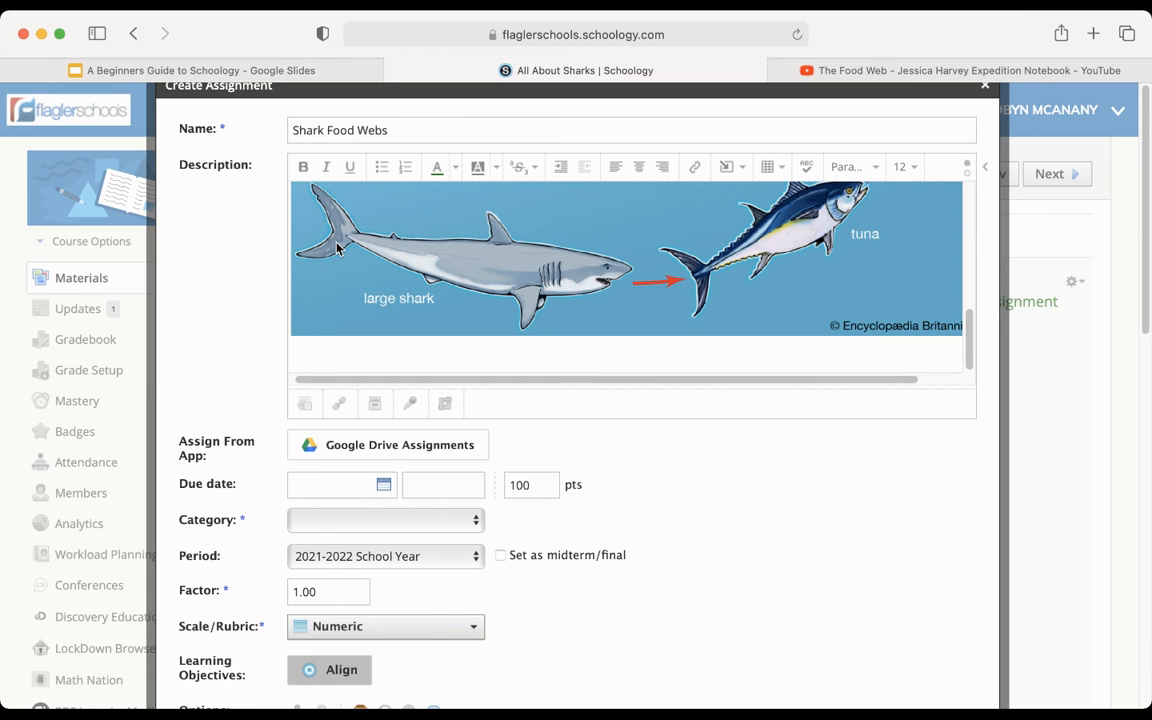
pyautogui.press('Return')
pyautogui.write('Watch th')
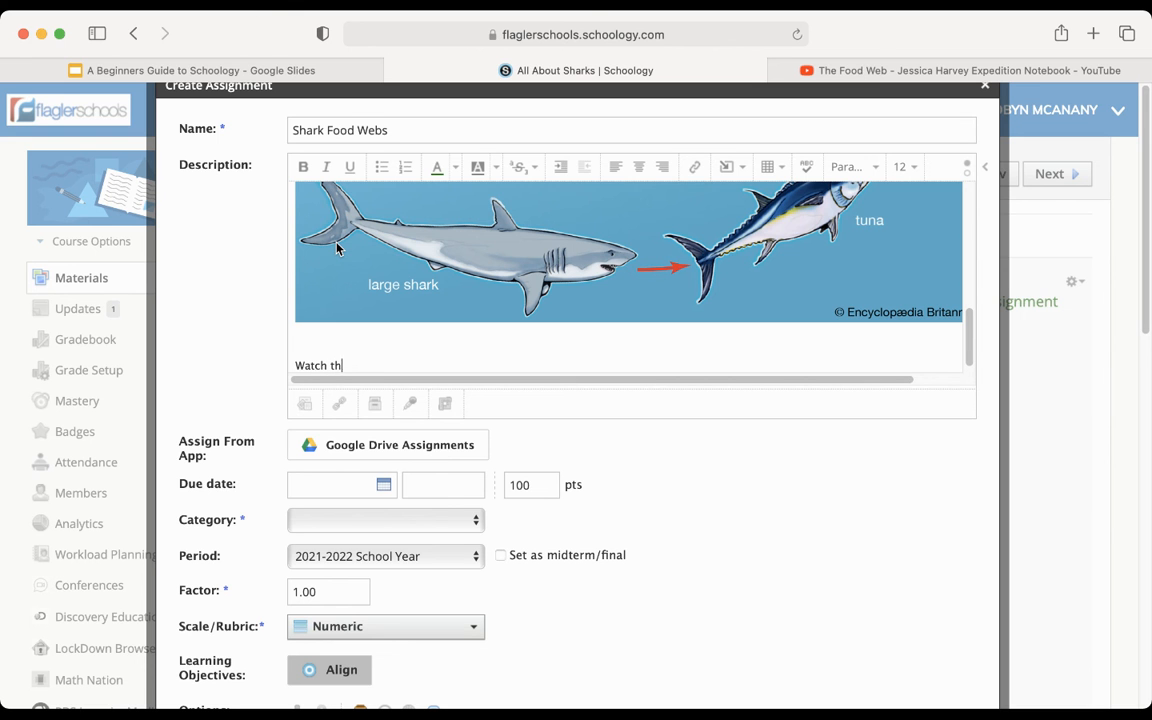
pyautogui.write('is vidoeo')
pyautogui.press('Return')
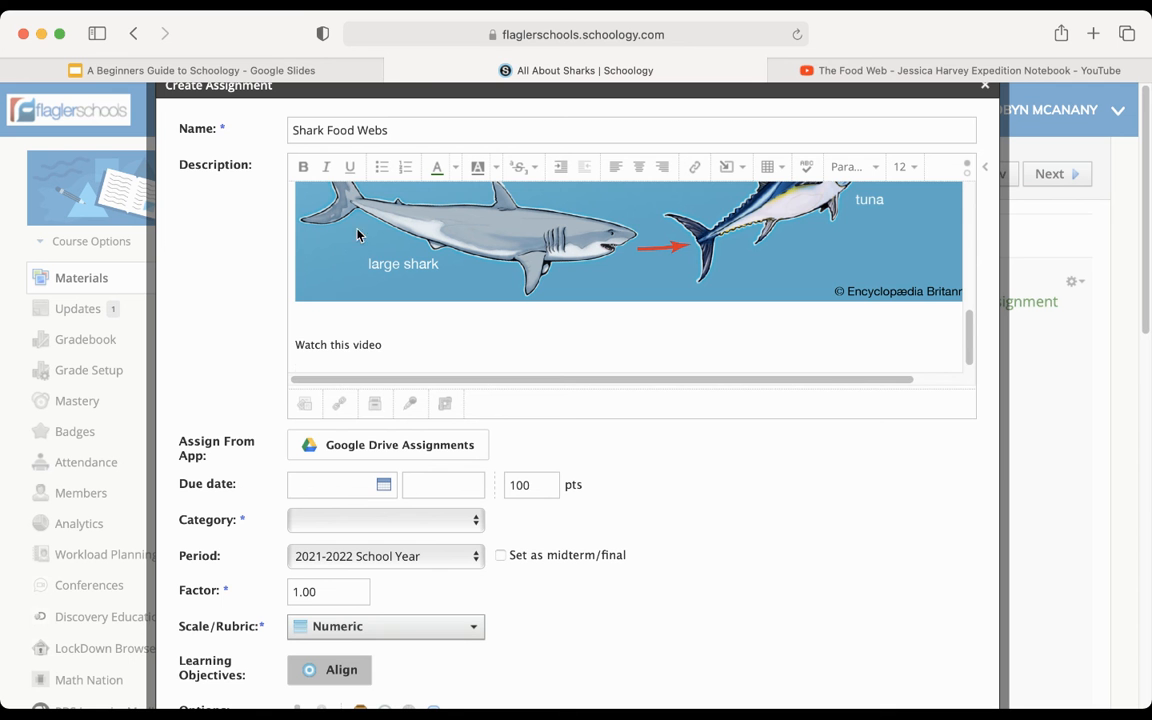
# - Switch to the YouTube page of the Food Web video and copy its share link
pyautogui.click(866, 70)
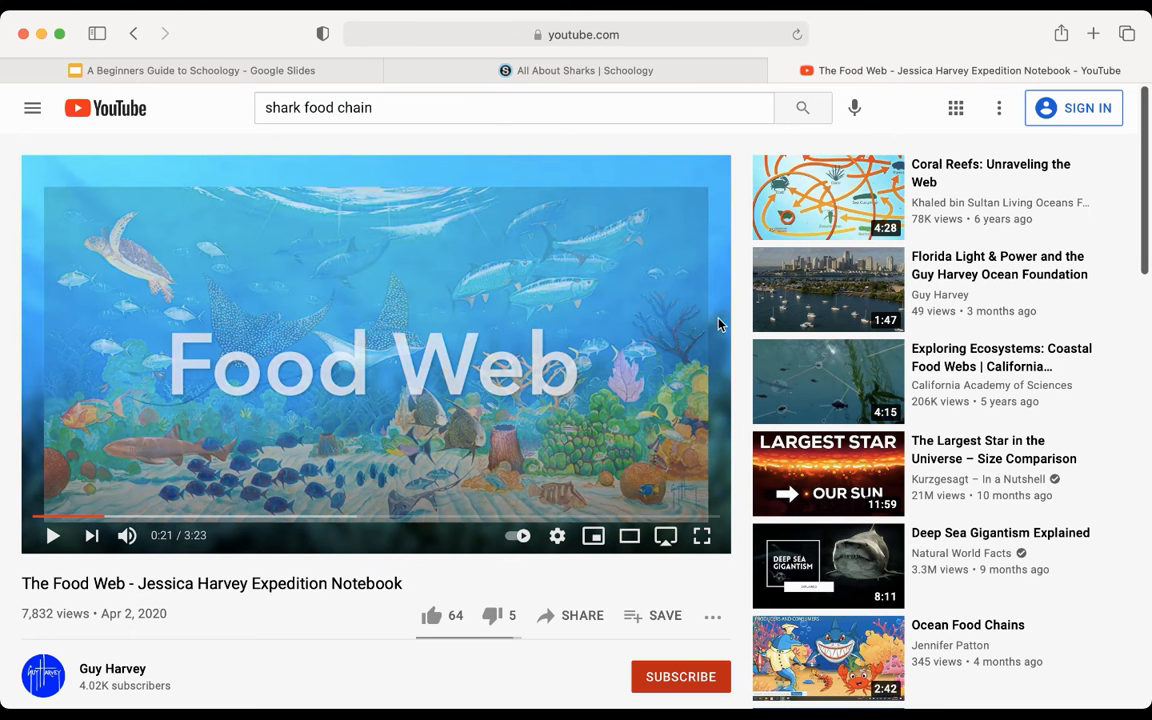
pyautogui.click(576, 615)
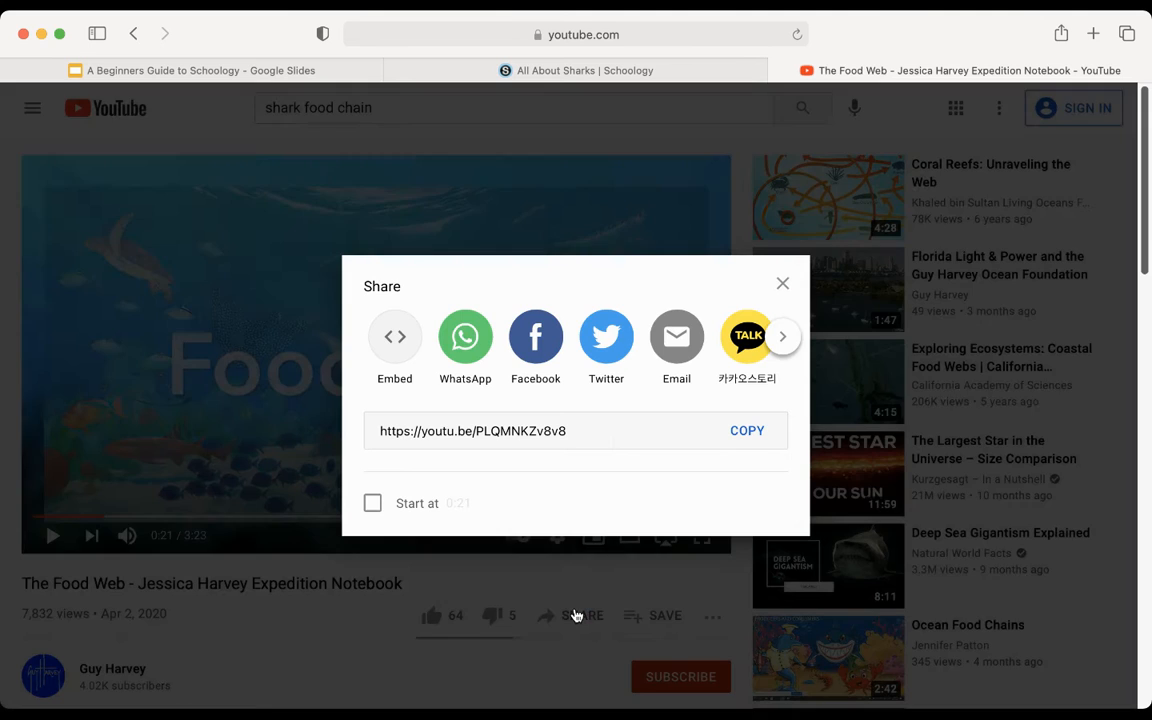
pyautogui.click(599, 430)
pyautogui.click(739, 431)
pyautogui.click(453, 77)
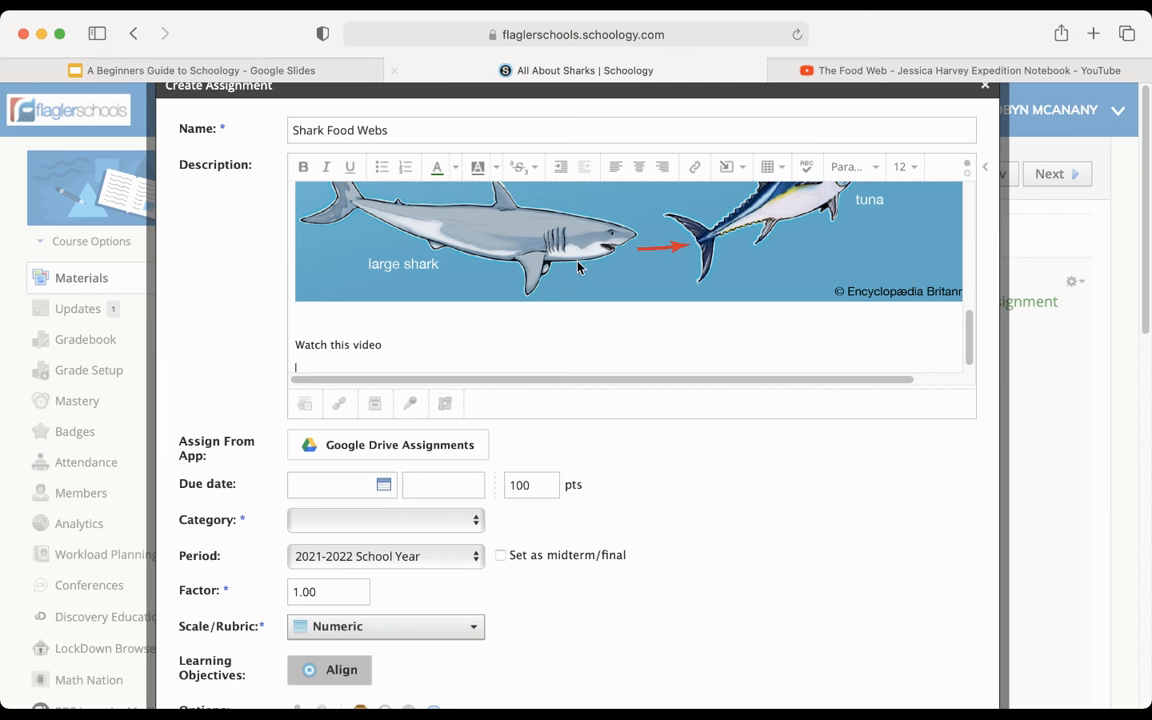
pyautogui.click(743, 171)
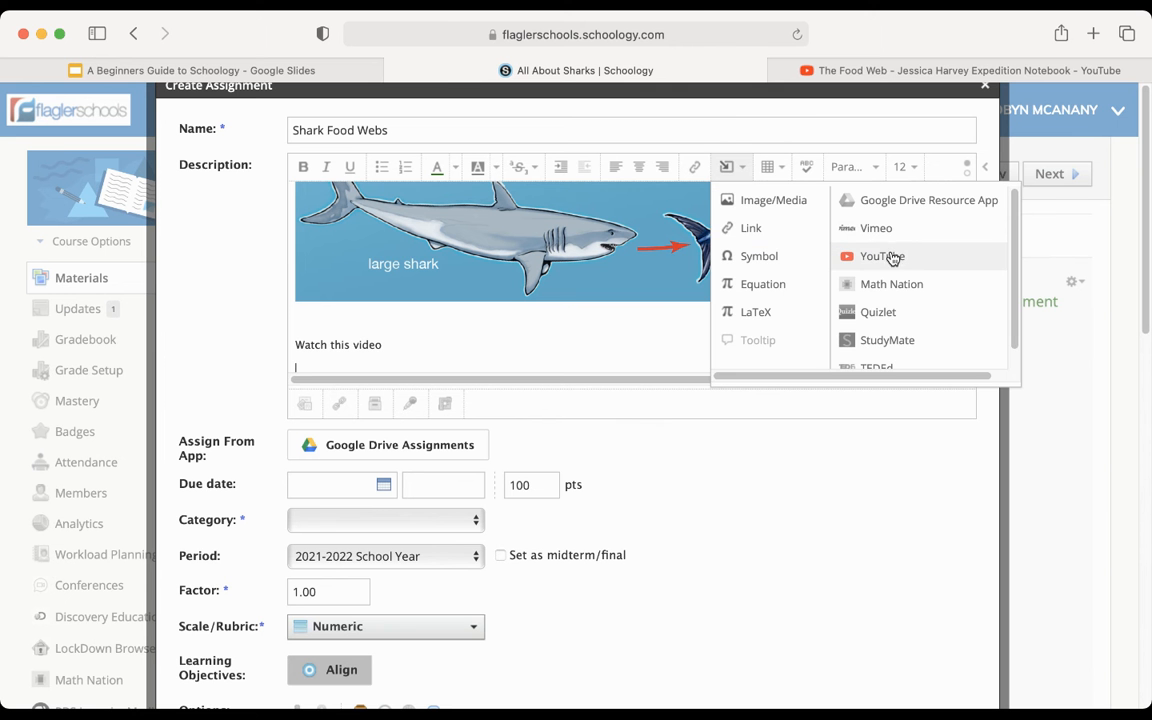
pyautogui.click(869, 258)
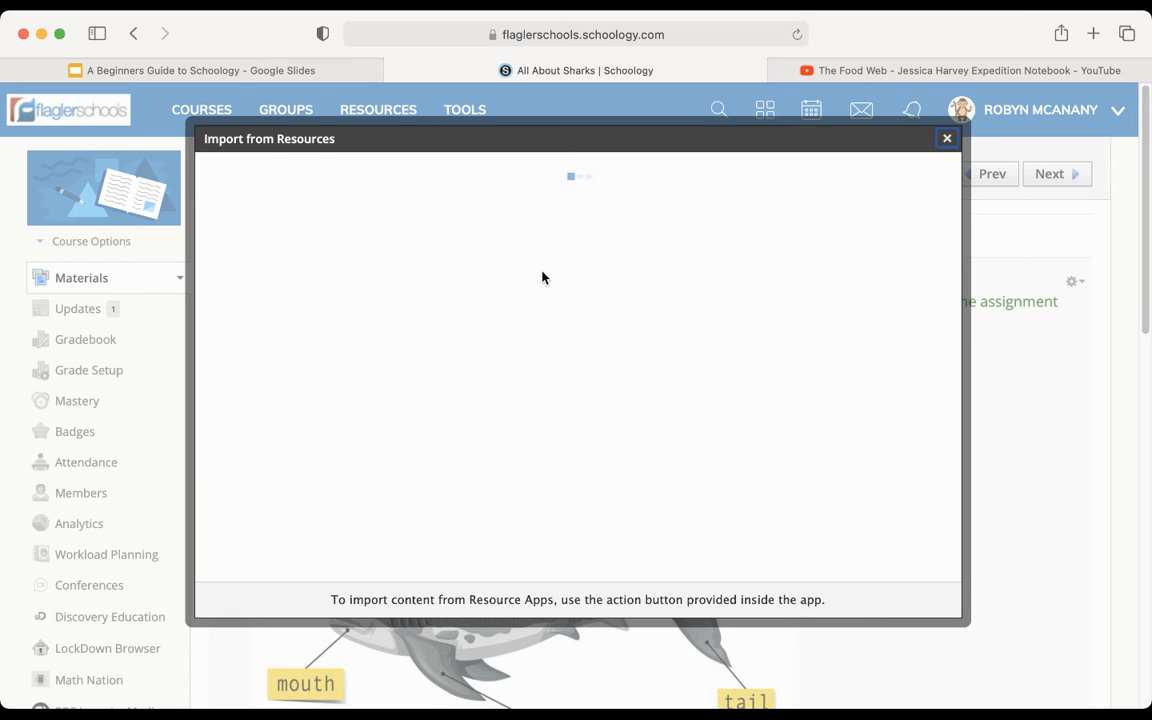
pyautogui.click(463, 222)
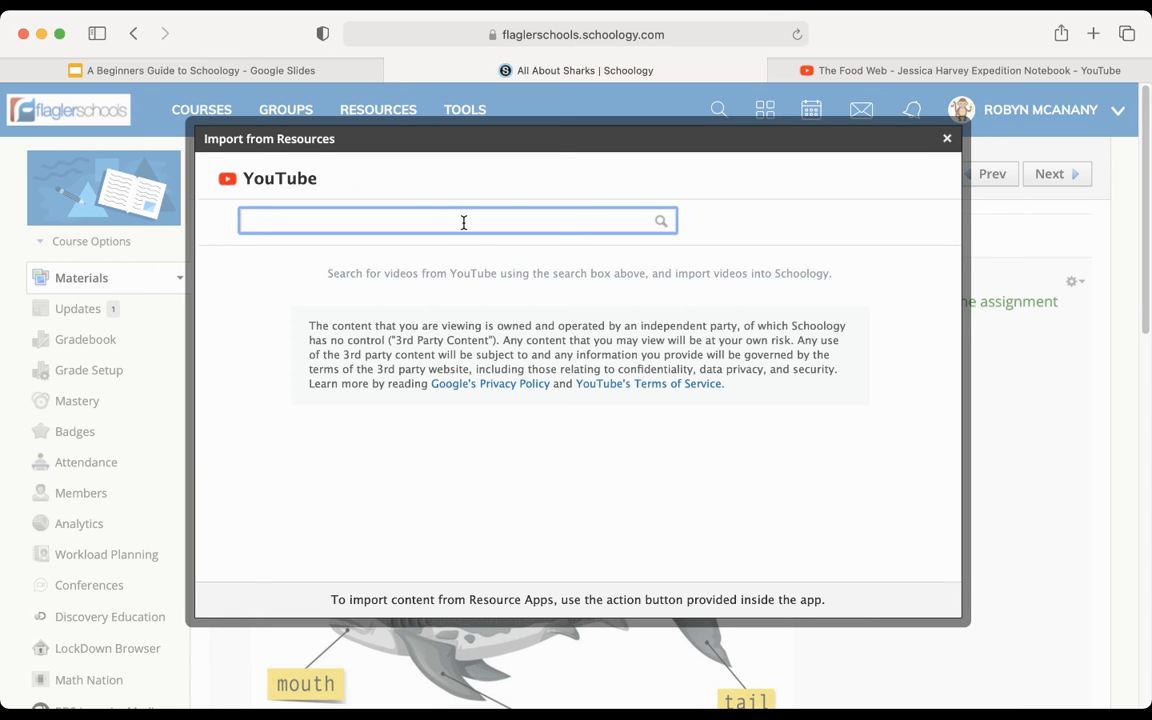
pyautogui.press('super+v')
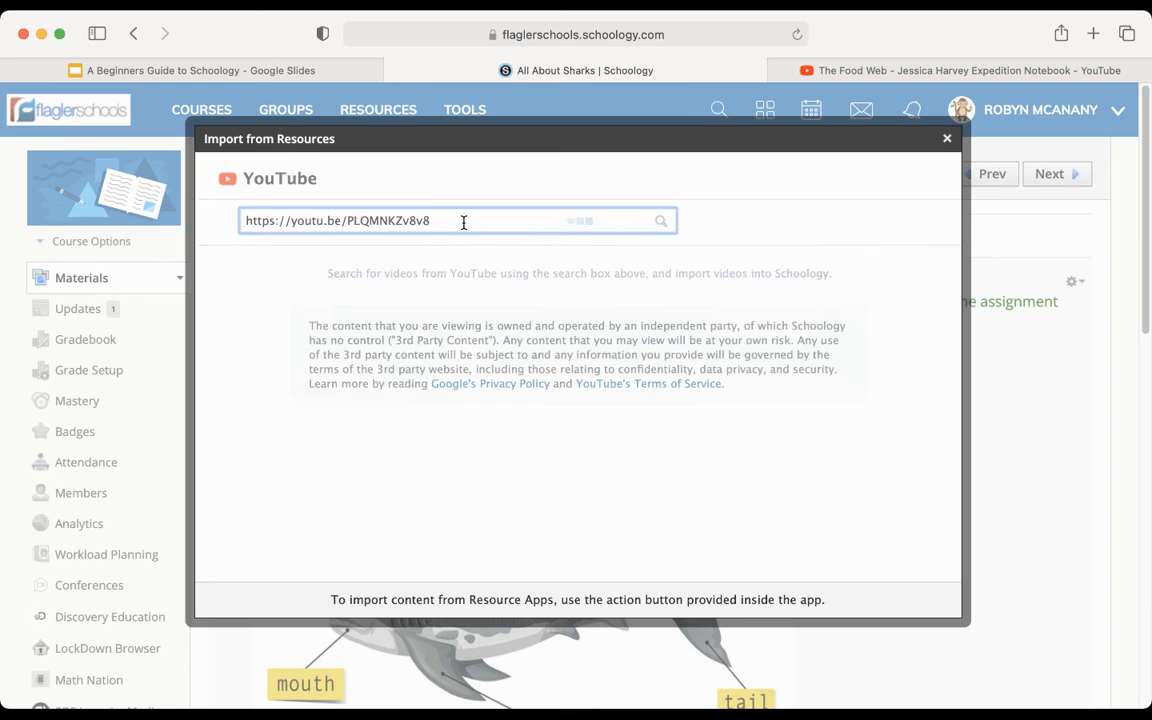
pyautogui.press('Return')
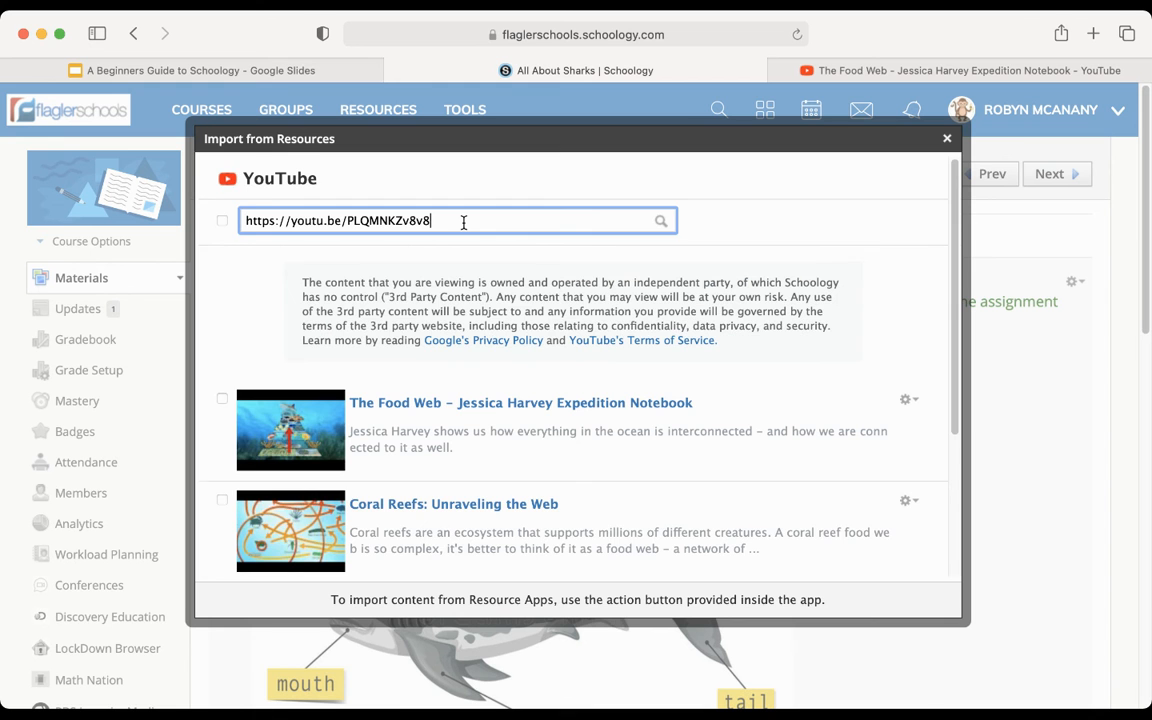
# - Select the Food Web video matching the link and import it as an embed into the assignment description
pyautogui.click(221, 402)
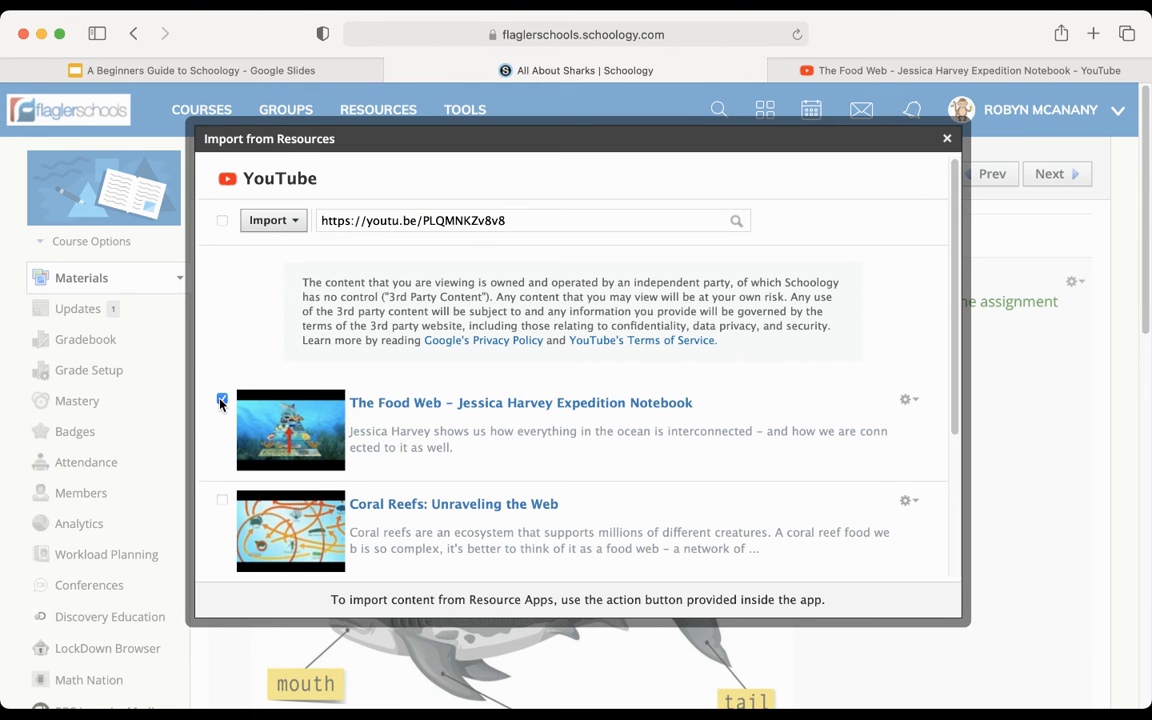
pyautogui.click(283, 222)
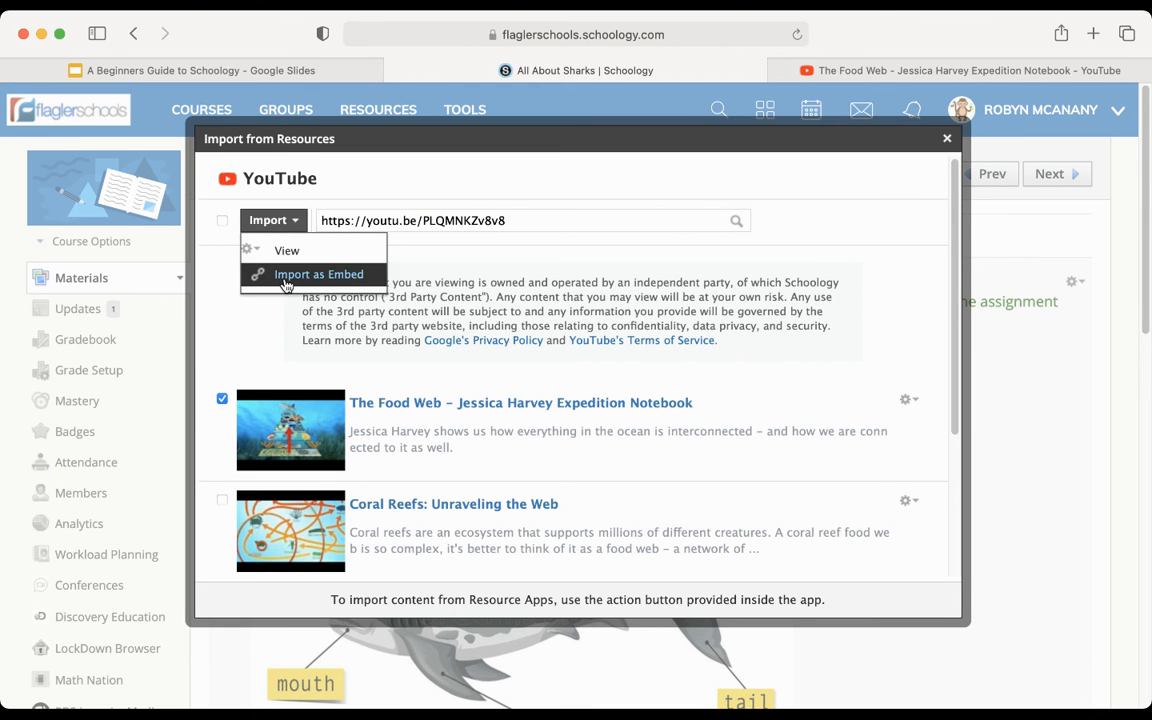
pyautogui.click(278, 270)
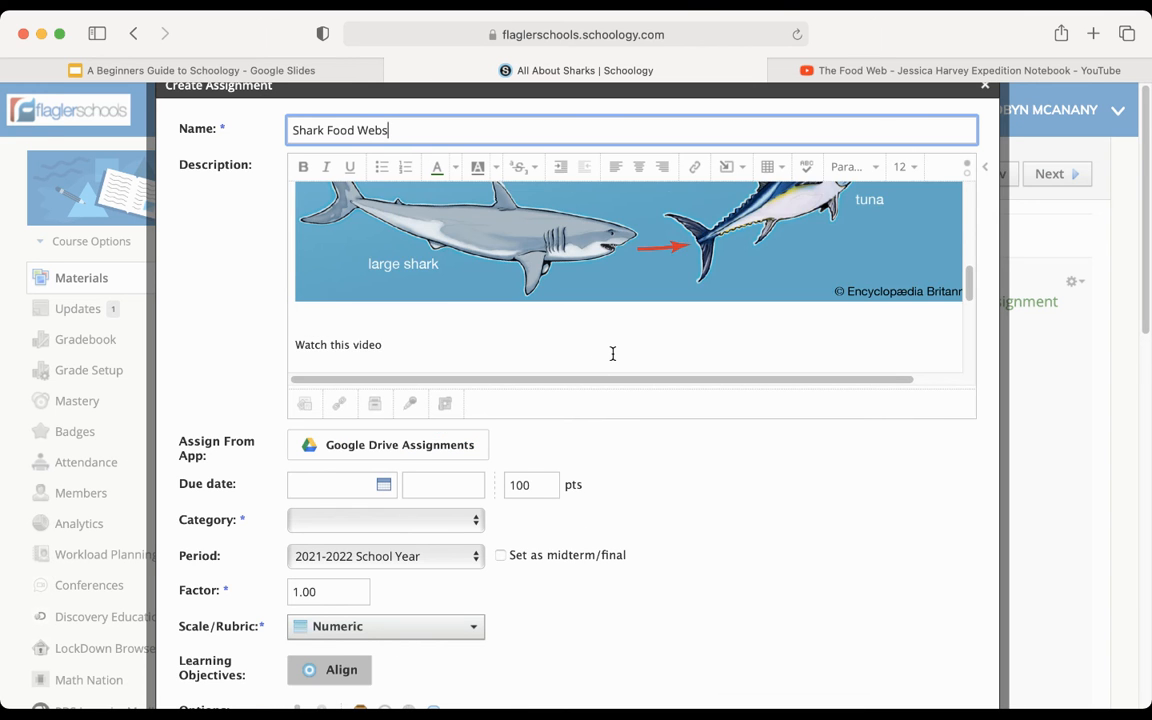
# - Center the embedded video below the "Watch this video" line in the description
pyautogui.scroll(-2, 612, 352)
pyautogui.scroll(2, 612, 358)
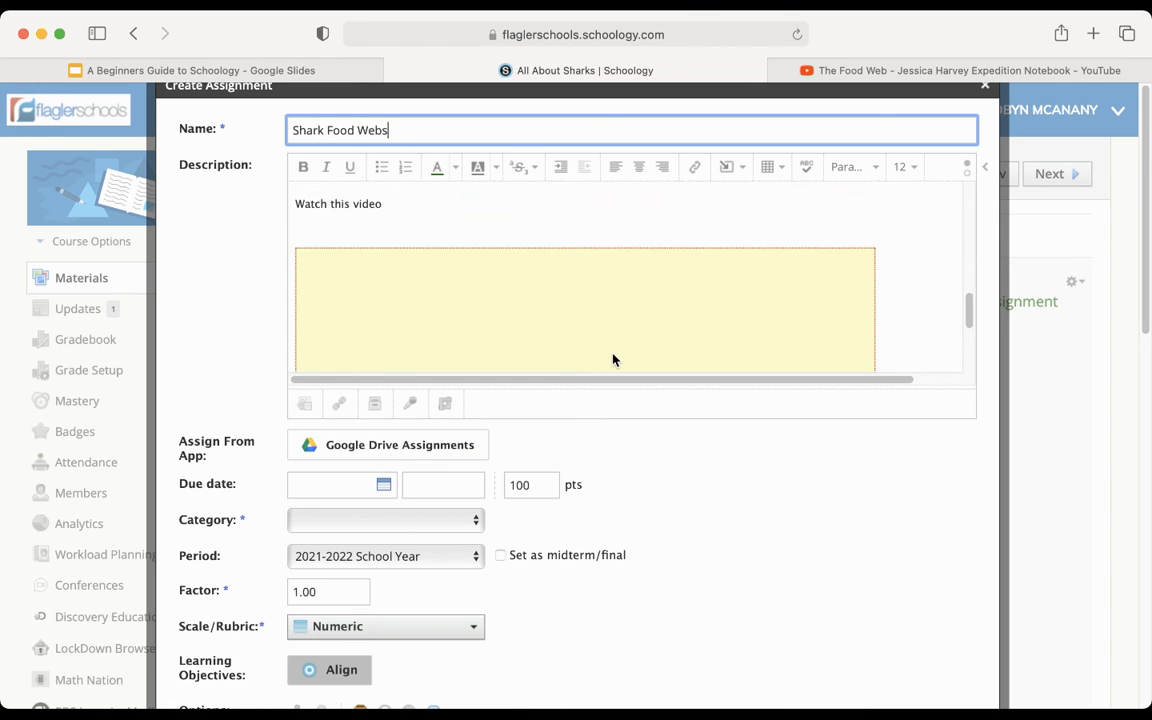
pyautogui.click(438, 266)
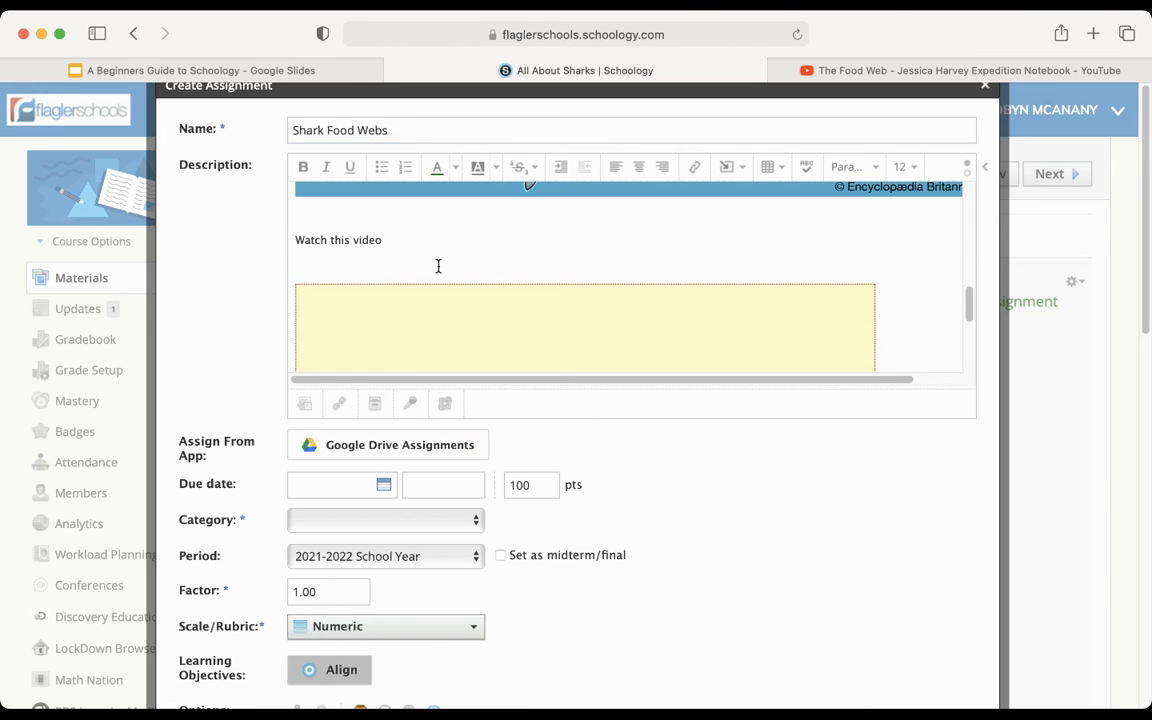
pyautogui.scroll(-2, 438, 266)
pyautogui.click(641, 172)
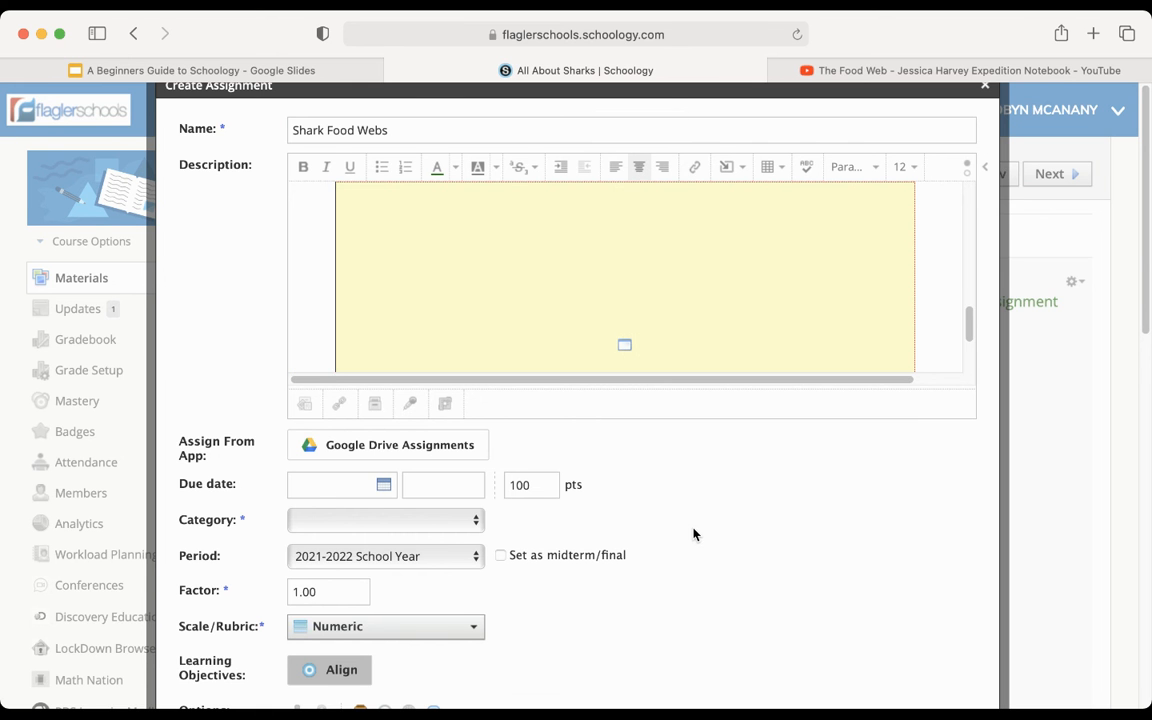
# - Set the assignment's due date to 8/25/21 and its category to Formative
pyautogui.scroll(-2, 693, 534)
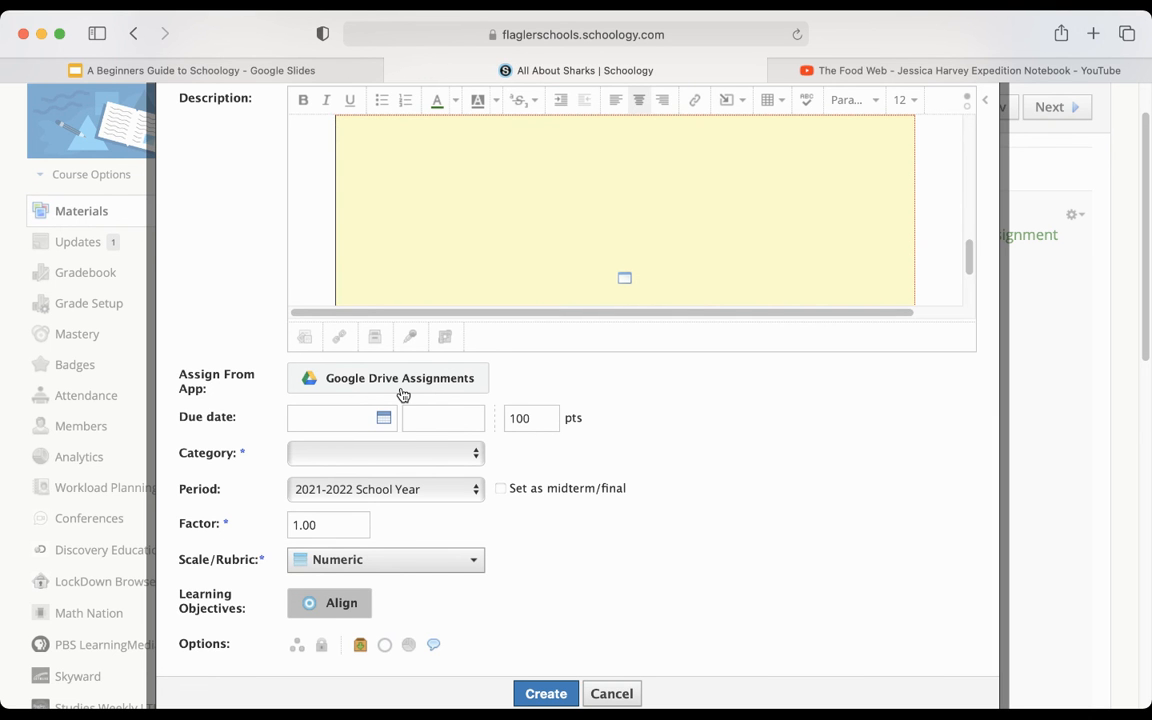
pyautogui.click(385, 418)
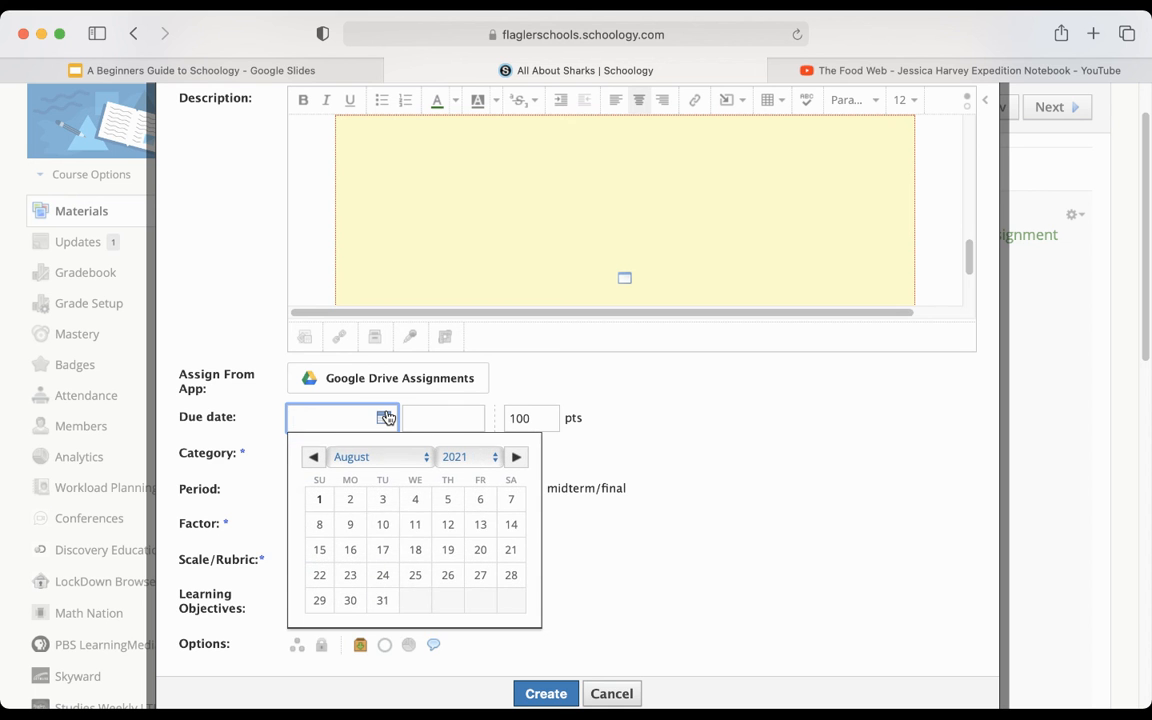
pyautogui.click(415, 576)
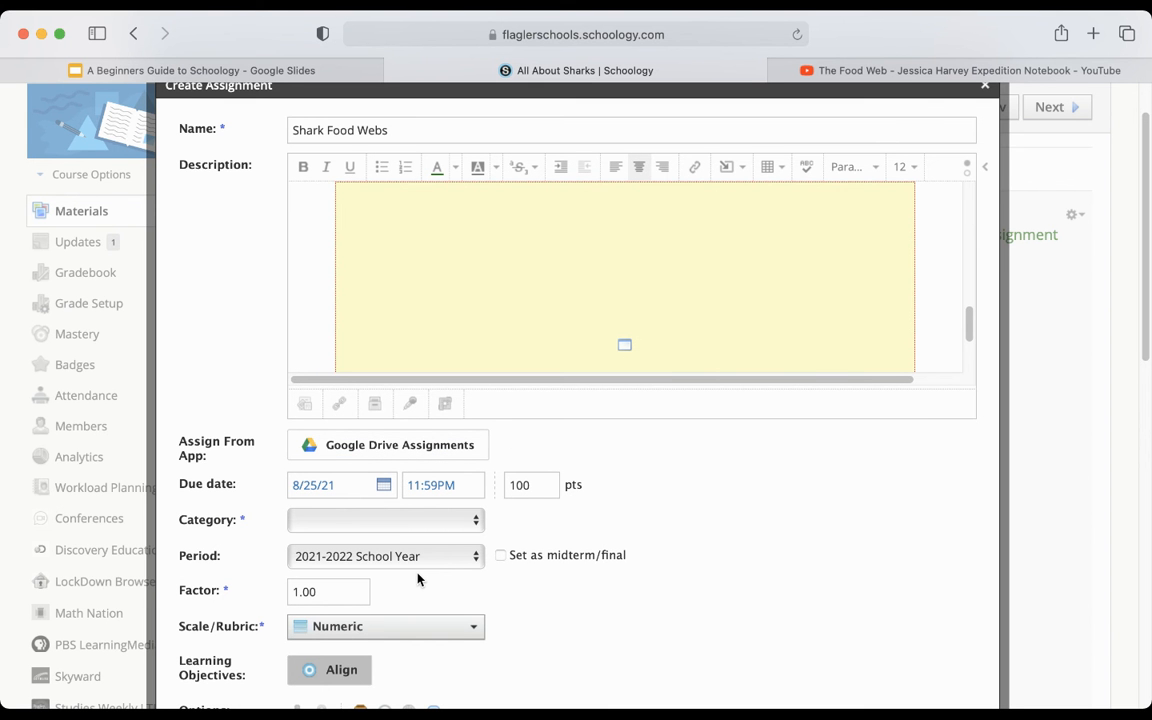
pyautogui.click(475, 522)
pyautogui.click(399, 555)
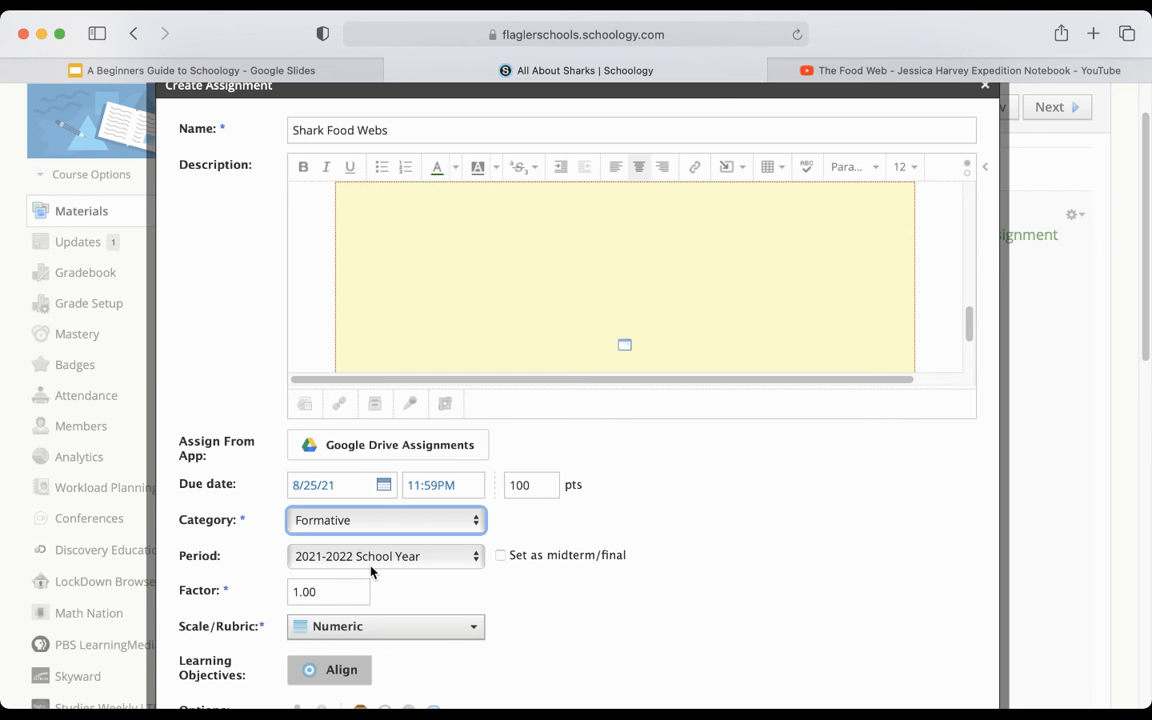
# - Choose Numeric as the assignment's grading scale
pyautogui.scroll(-3, 322, 592)
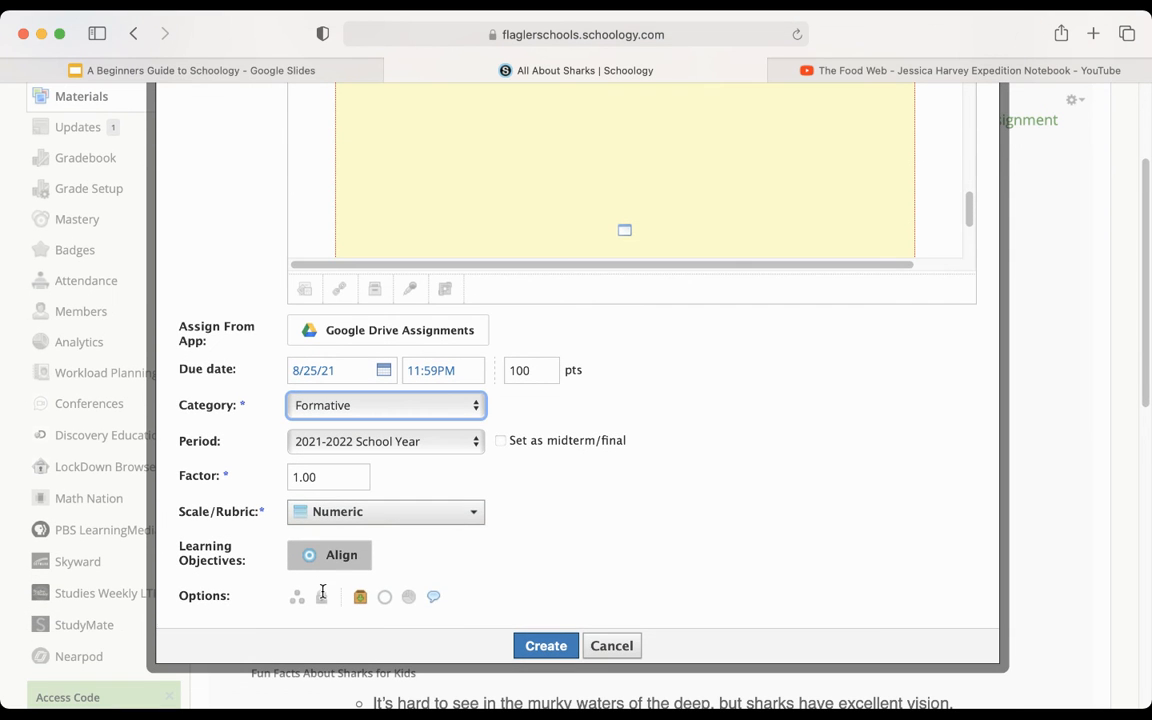
pyautogui.click(391, 514)
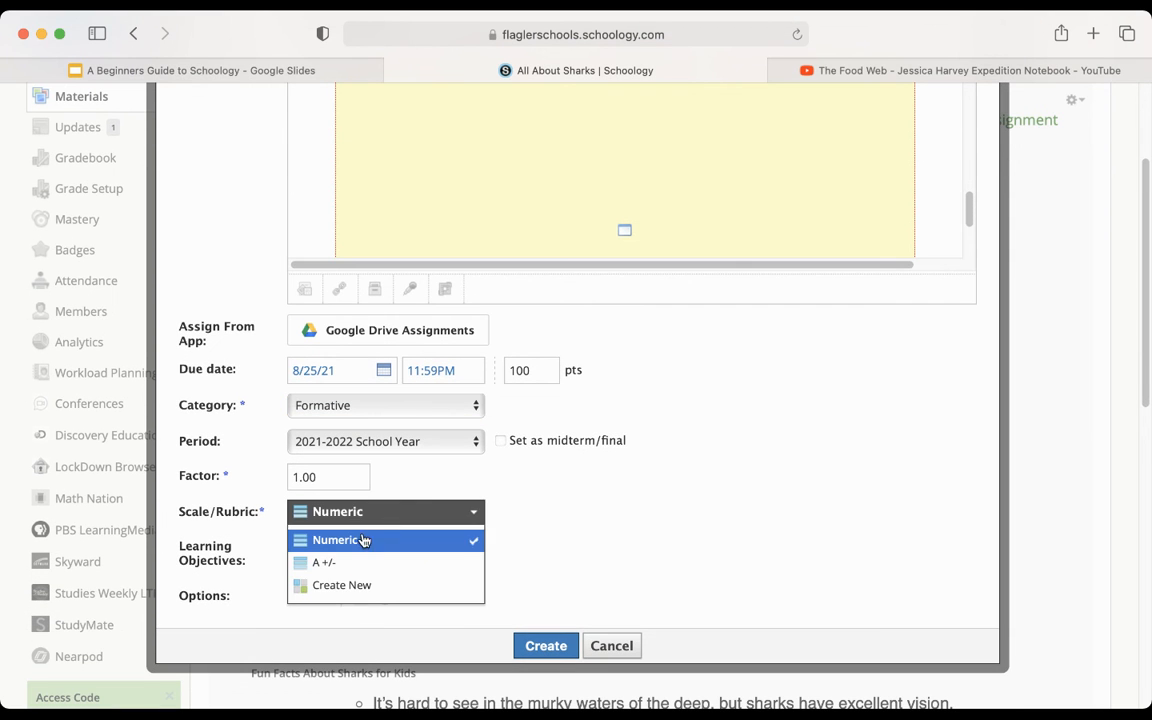
pyautogui.click(353, 540)
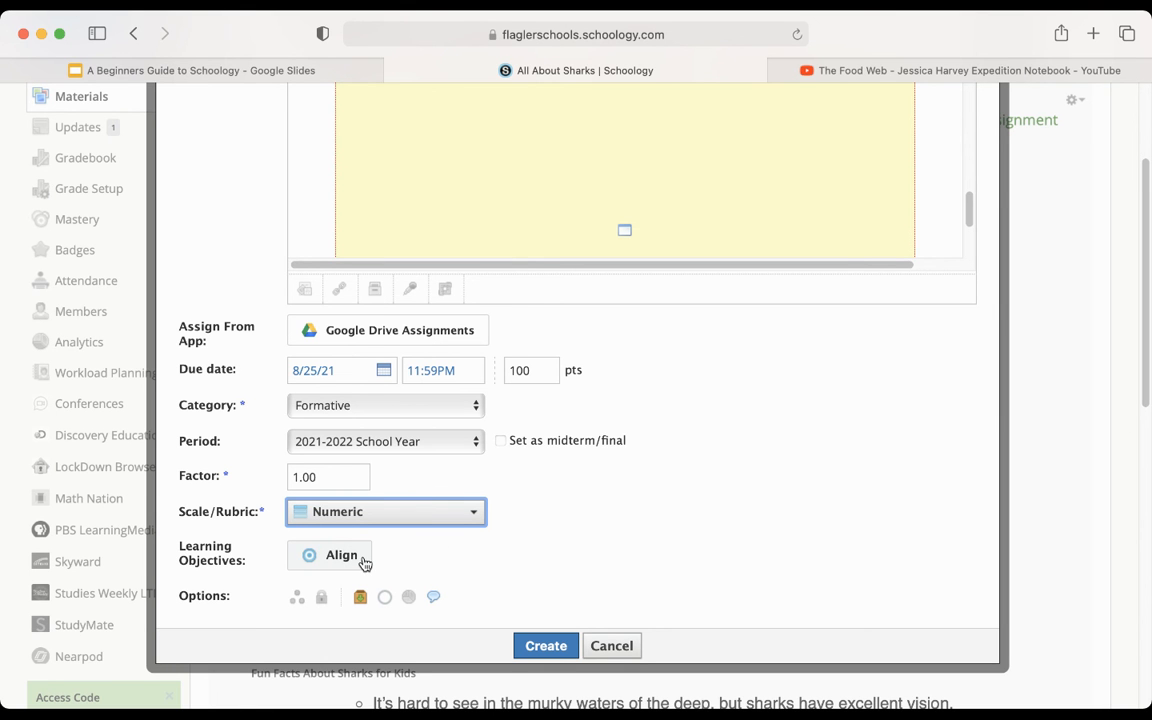
pyautogui.click(363, 560)
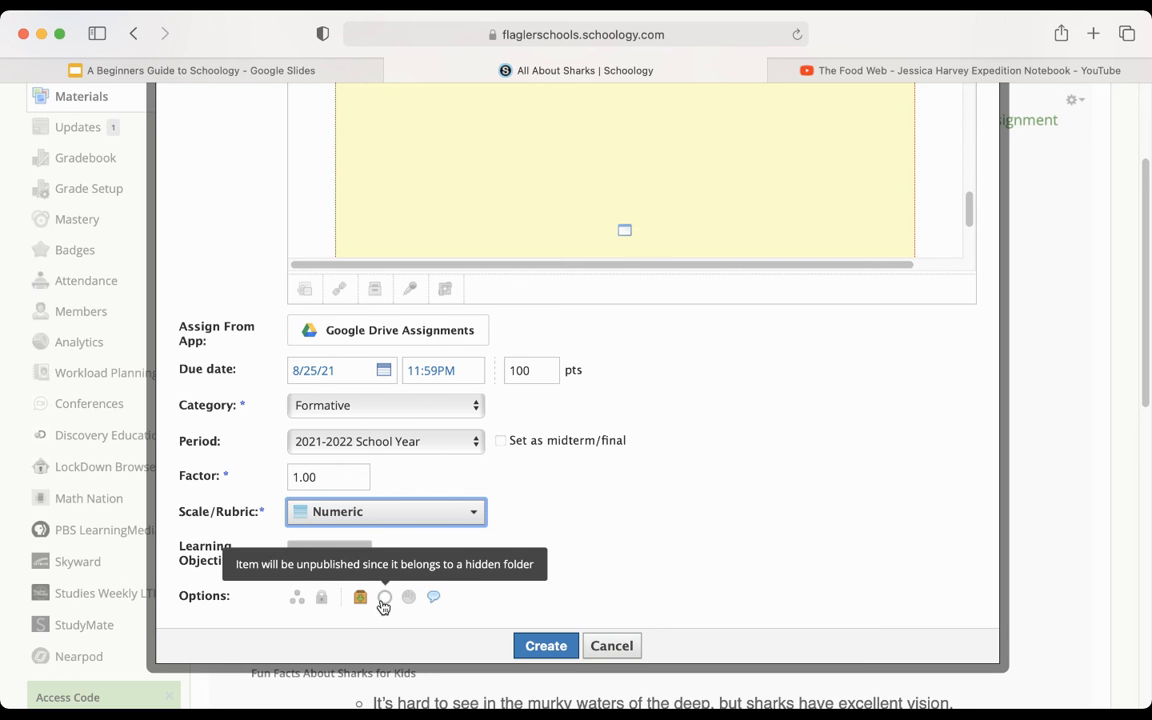
# - Disable comments on the assignment and create it
pyautogui.click(434, 598)
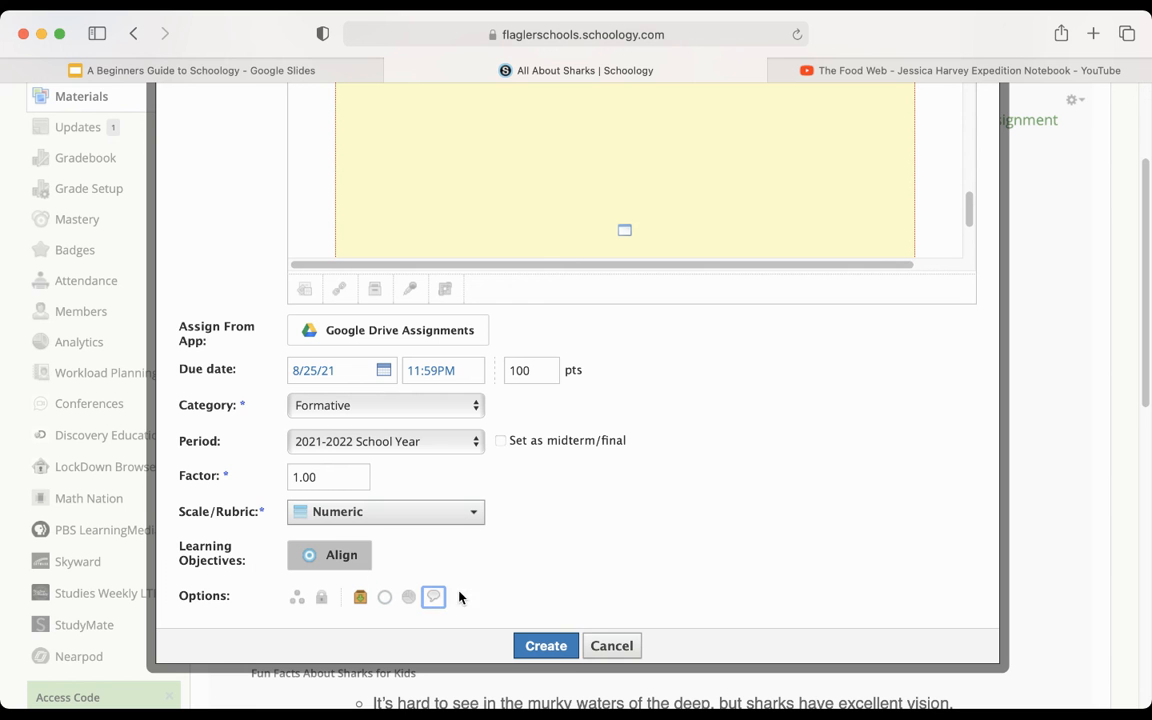
pyautogui.click(548, 646)
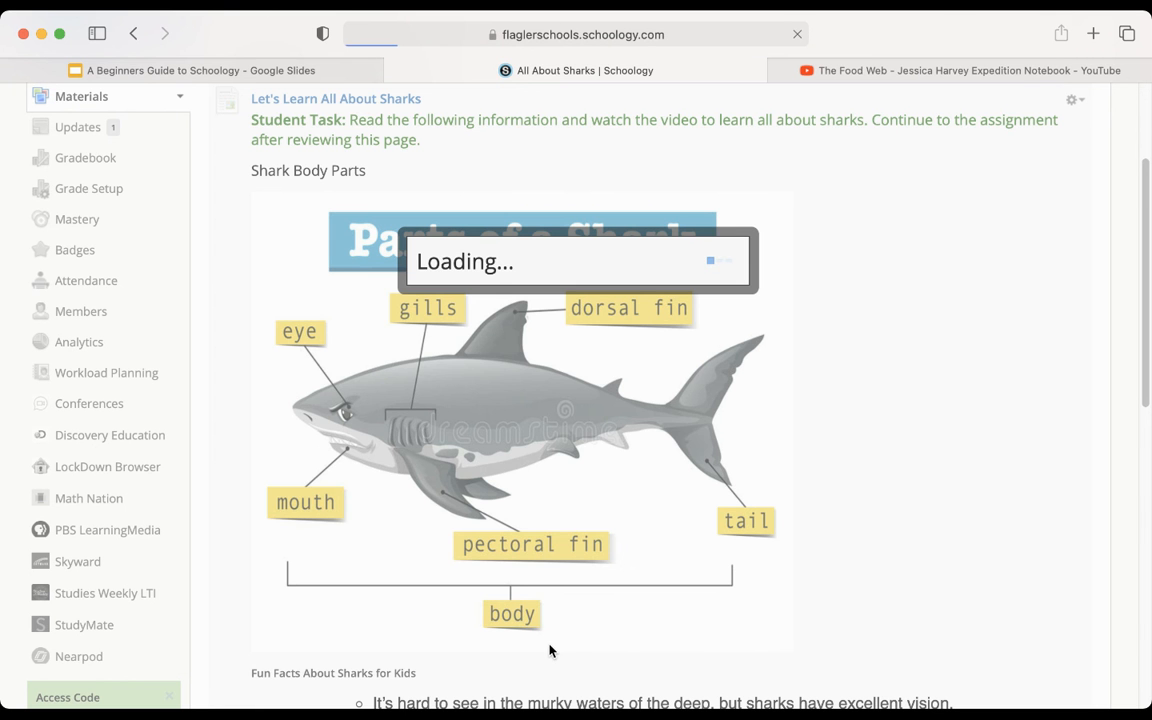
# - Open the new Shark Food Webs assignment in the course folder and review its instructions, food web image and embedded video
pyautogui.scroll(-4, 549, 651)
pyautogui.scroll(-10, 549, 651)
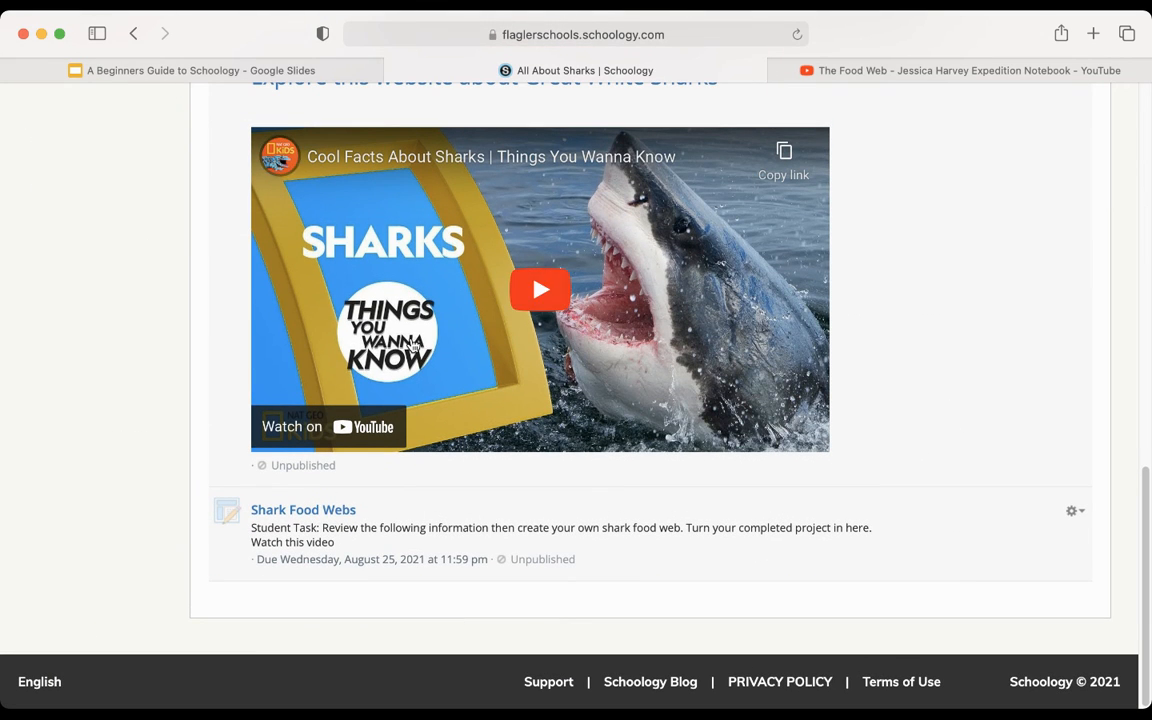
pyautogui.click(313, 512)
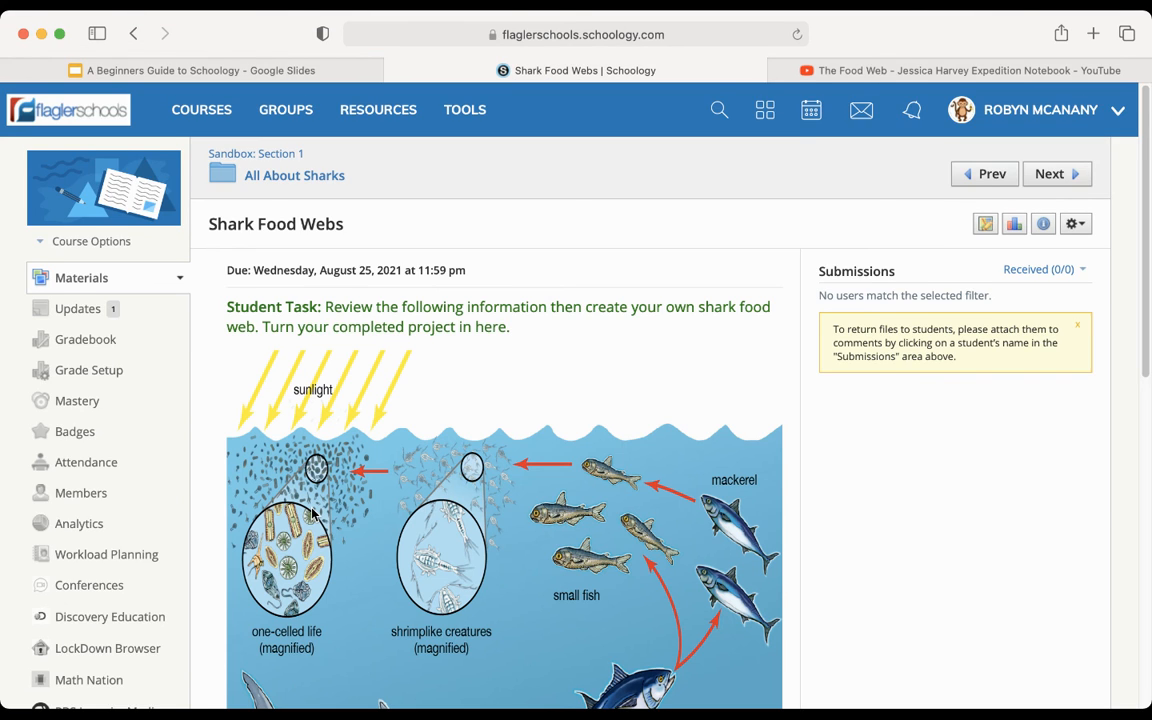
pyautogui.scroll(-1, 313, 513)
pyautogui.scroll(-4, 313, 512)
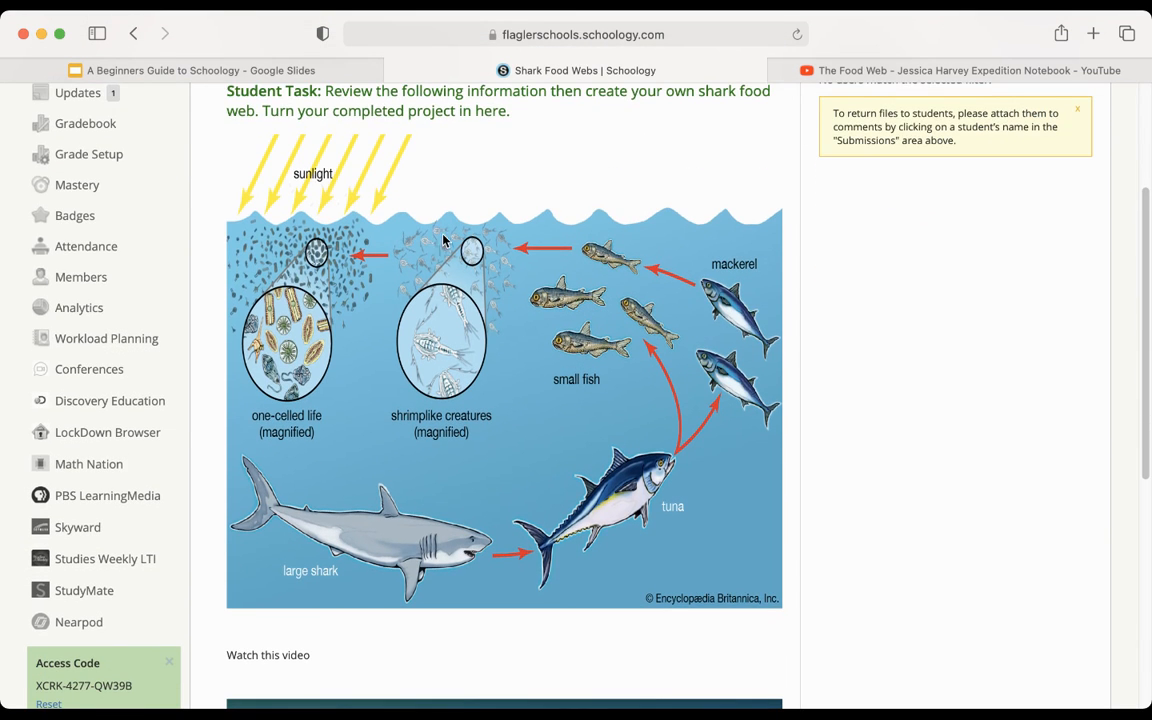
pyautogui.scroll(-10, 437, 442)
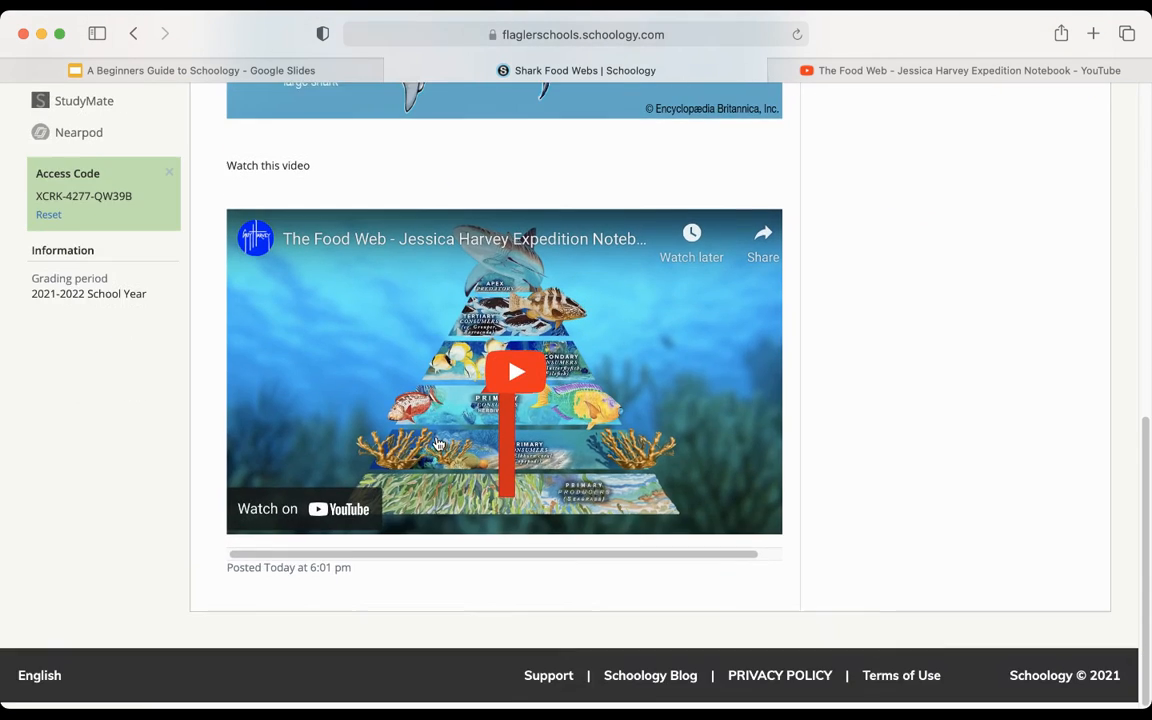
pyautogui.scroll(15, 437, 442)
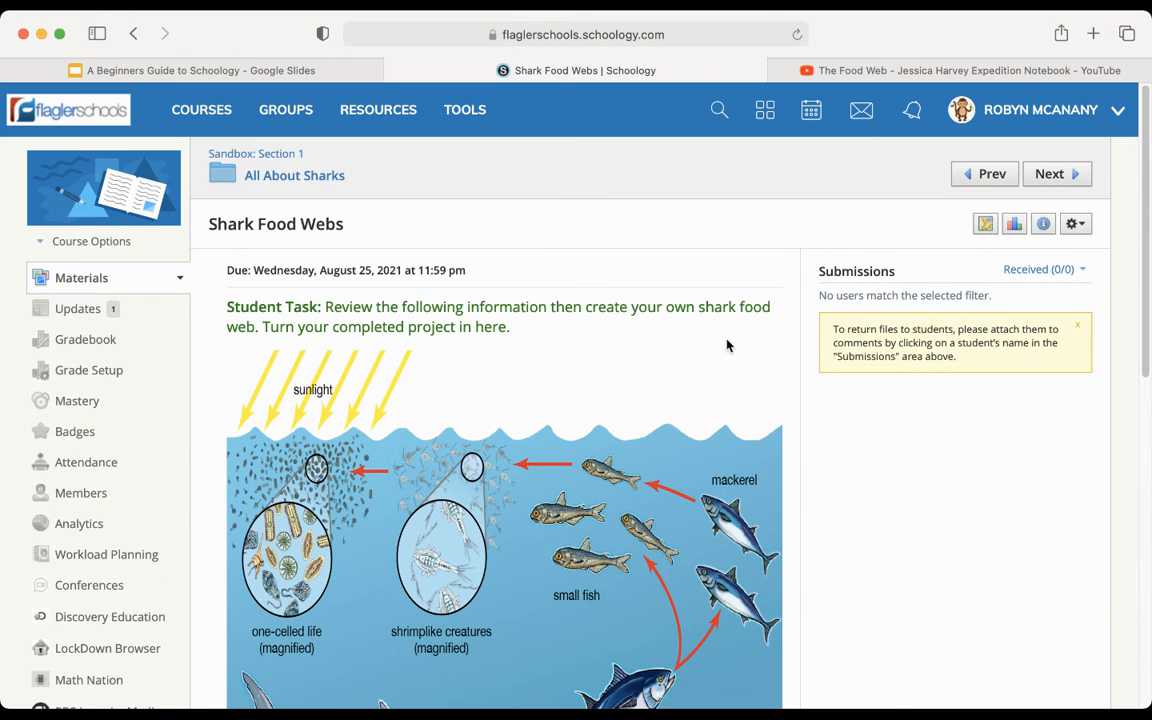